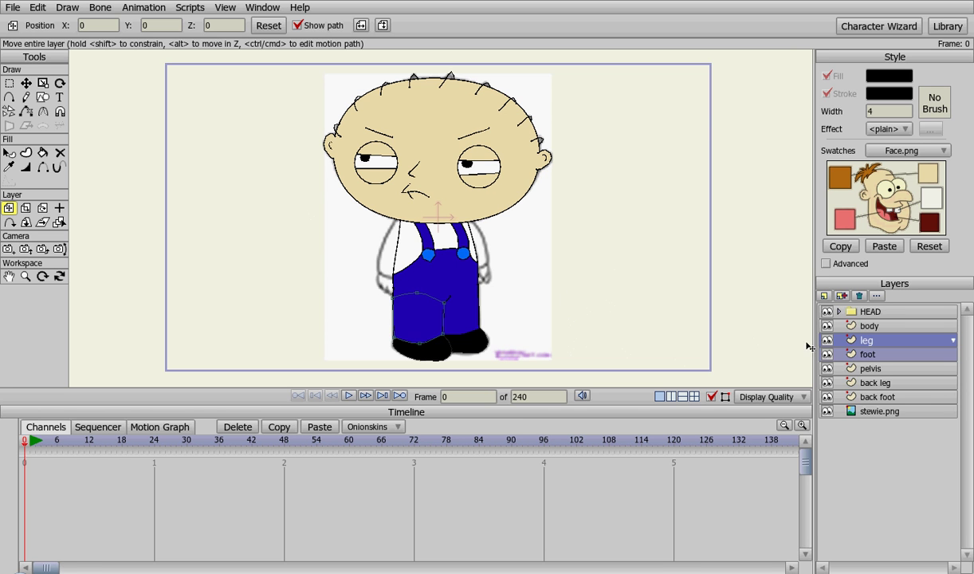
- Add a vector layer named 'arm upper' between the body and leg layers and select it alone
click(825, 295)
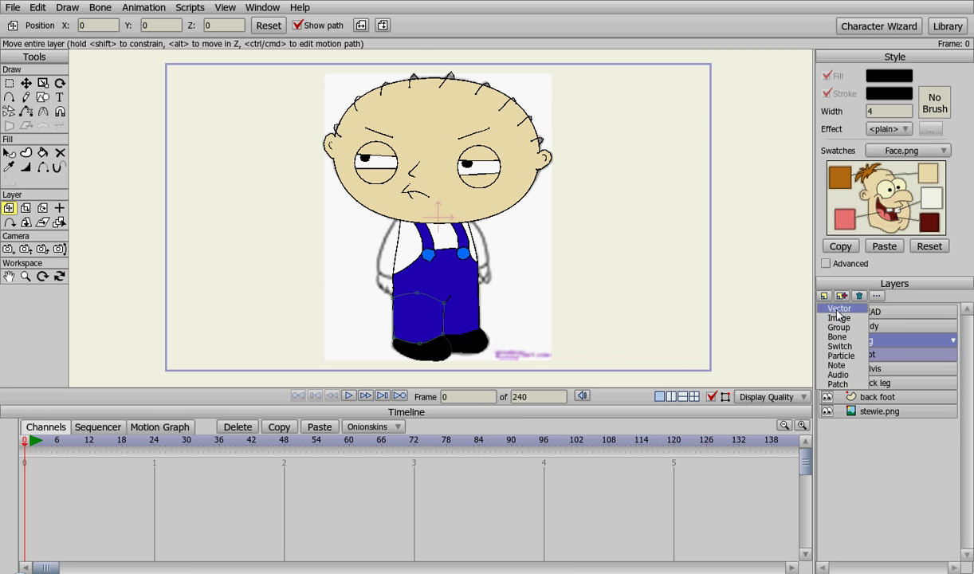
click(838, 310)
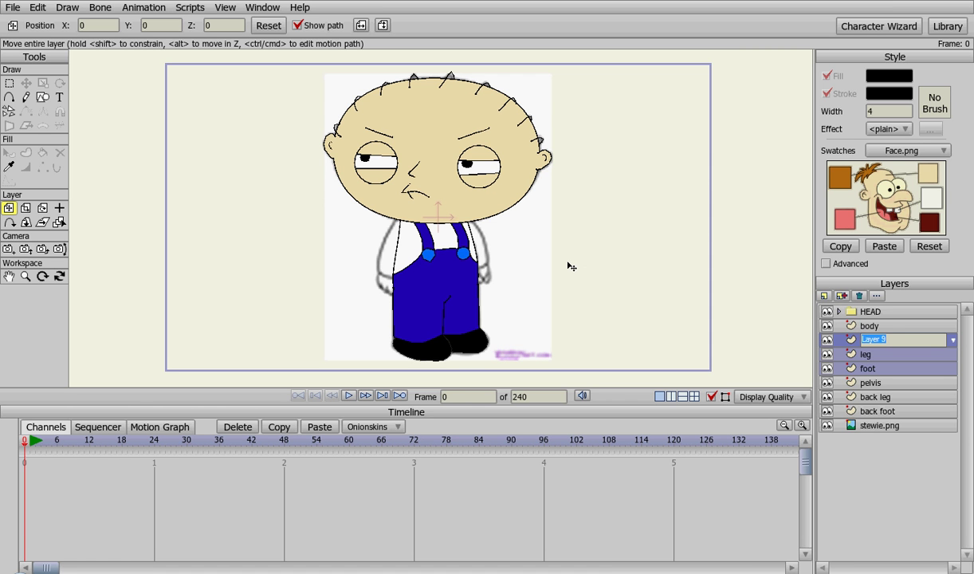
text(arm upper)
key(Return)
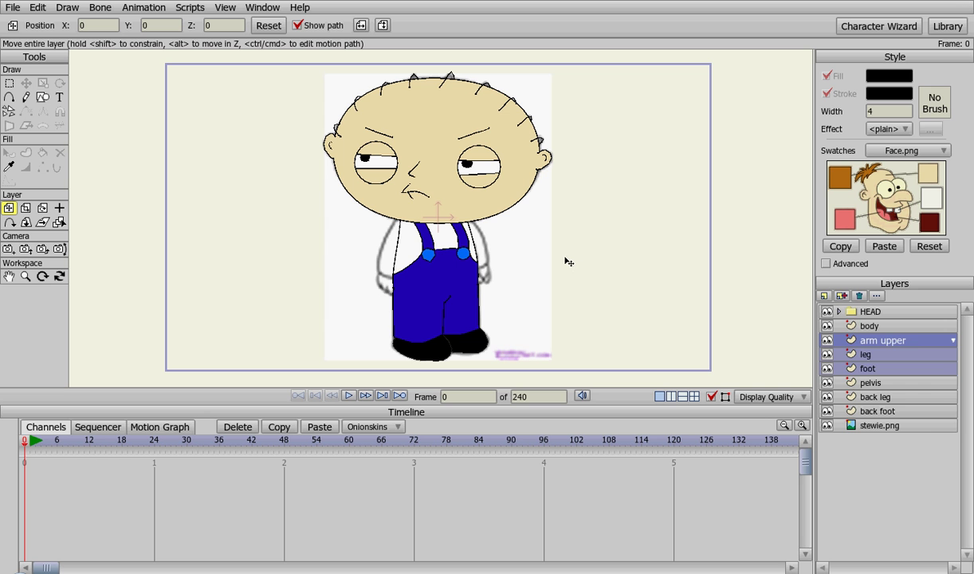
click(874, 338)
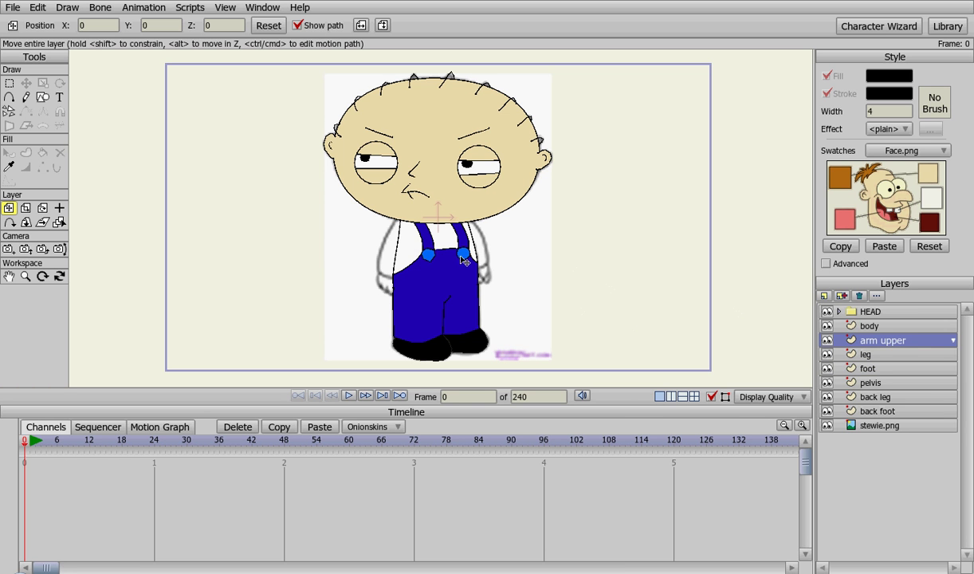
- Hide the HEAD, body, leg, foot, pelvis, back leg and back foot layers, then zoom in on the arms
click(826, 312)
click(826, 326)
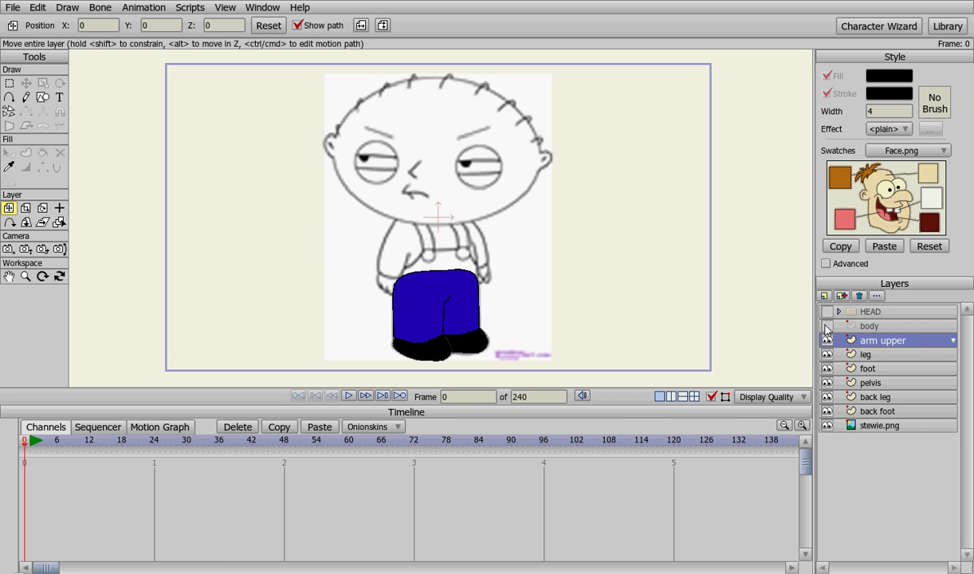
click(826, 354)
click(827, 369)
click(826, 382)
click(826, 397)
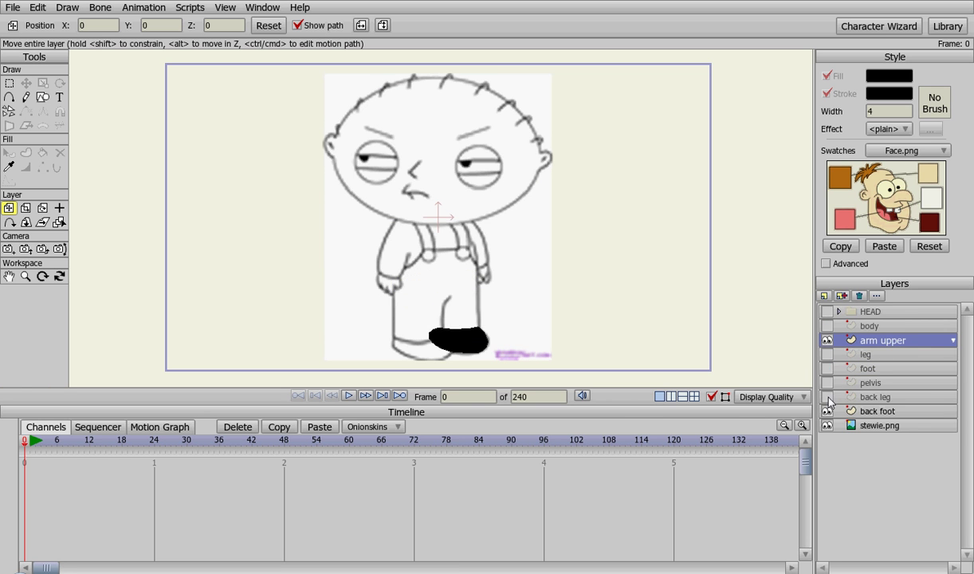
click(826, 411)
scroll(423, 281, up, 3)
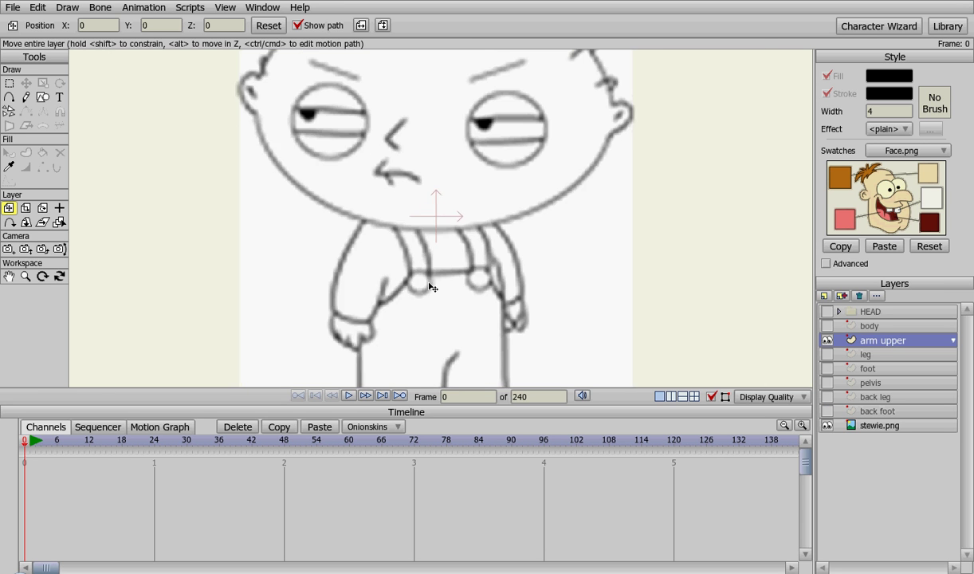
scroll(423, 280, up, 4)
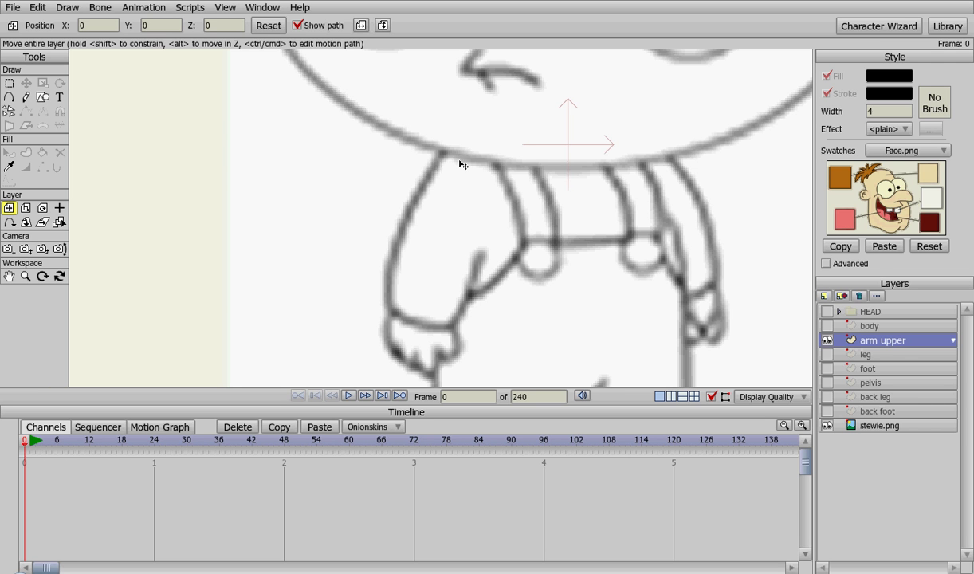
- Trace a closed outline around the sketched upper arm and begin fitting its points
key(a)
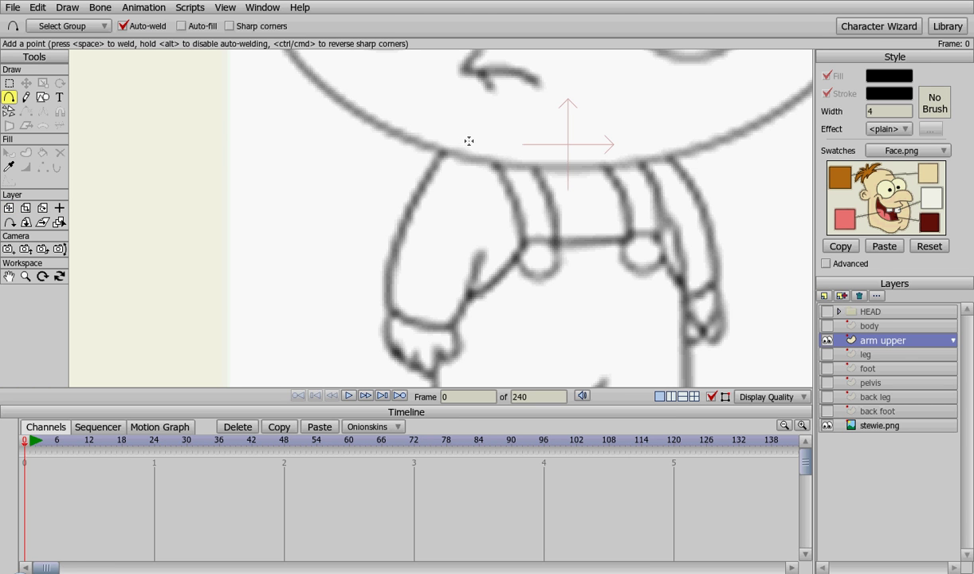
mouse_move(467, 135)
mouse_down()
mouse_move(421, 174)
mouse_move(411, 213)
mouse_move(428, 239)
mouse_move(467, 263)
mouse_move(493, 174)
mouse_move(475, 138)
mouse_up()
key(t)
drag(488, 219, 483, 218)
drag(476, 259, 427, 265)
drag(415, 217, 422, 269)
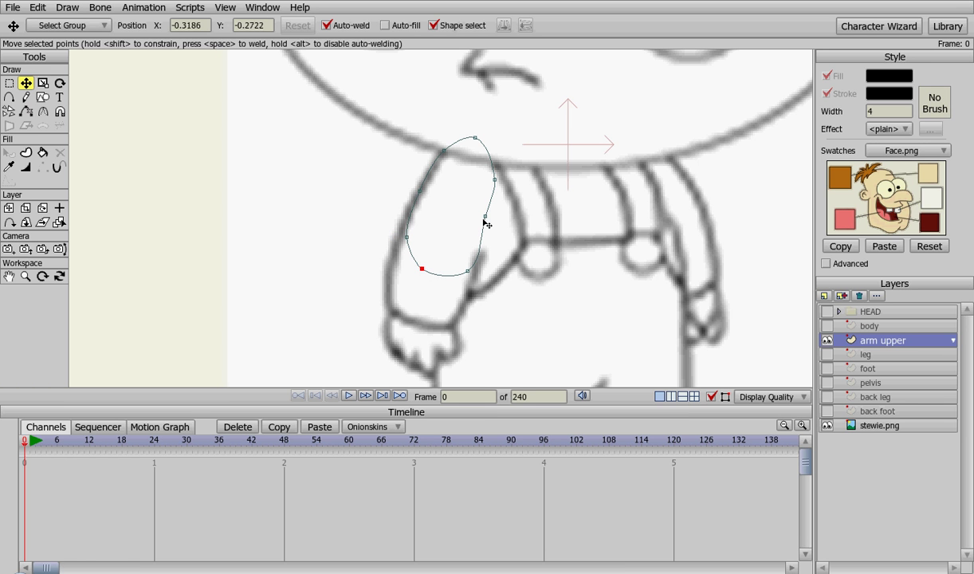
- Refine the left, right and bottom outline points so the oval hugs the upper arm
mouse_move(485, 217)
mouse_down()
mouse_move(497, 176)
mouse_move(481, 224)
mouse_up()
click(444, 151)
drag(422, 270, 435, 271)
drag(406, 237, 410, 227)
drag(468, 272, 432, 271)
drag(411, 229, 408, 247)
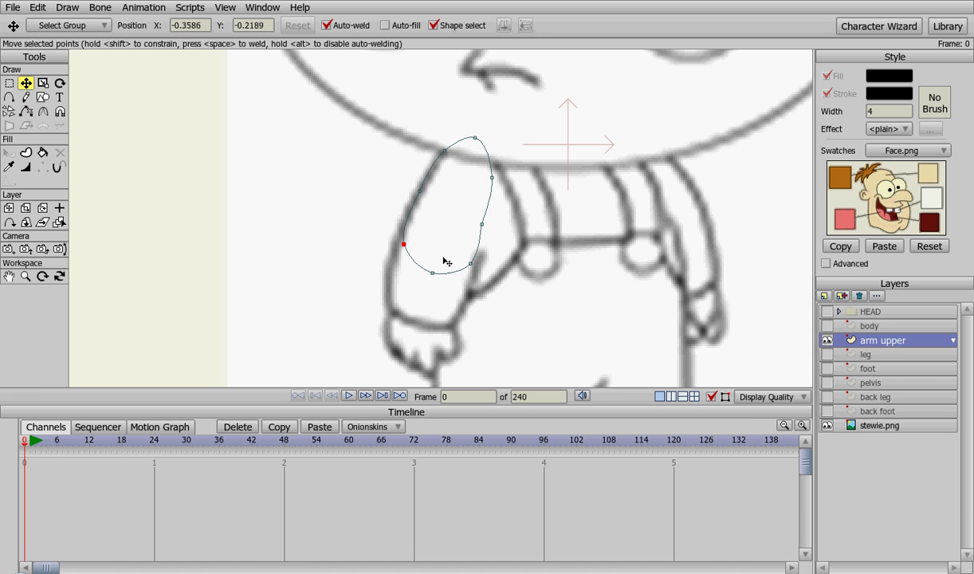
- Enable the Advanced style options and set Style 1 to shirt
click(839, 266)
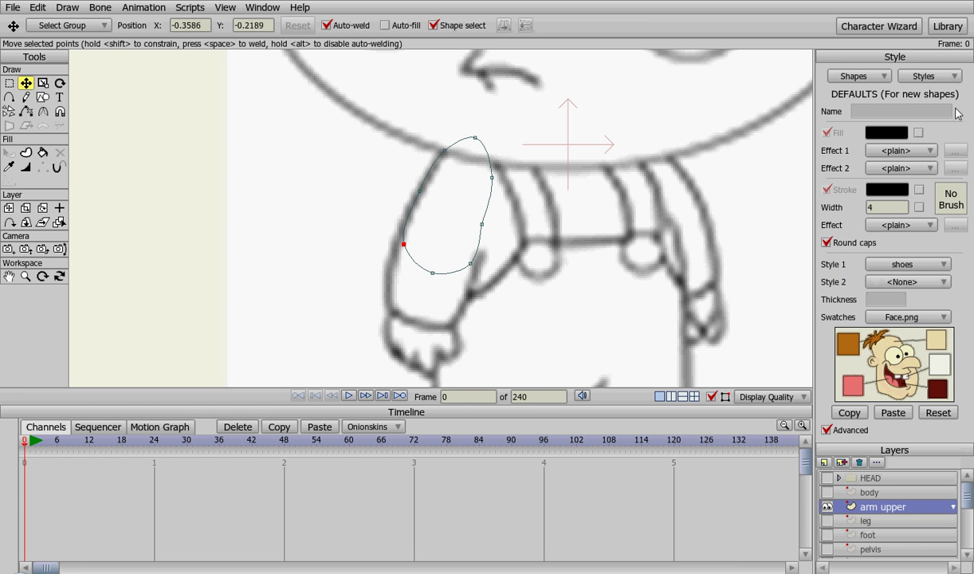
click(904, 264)
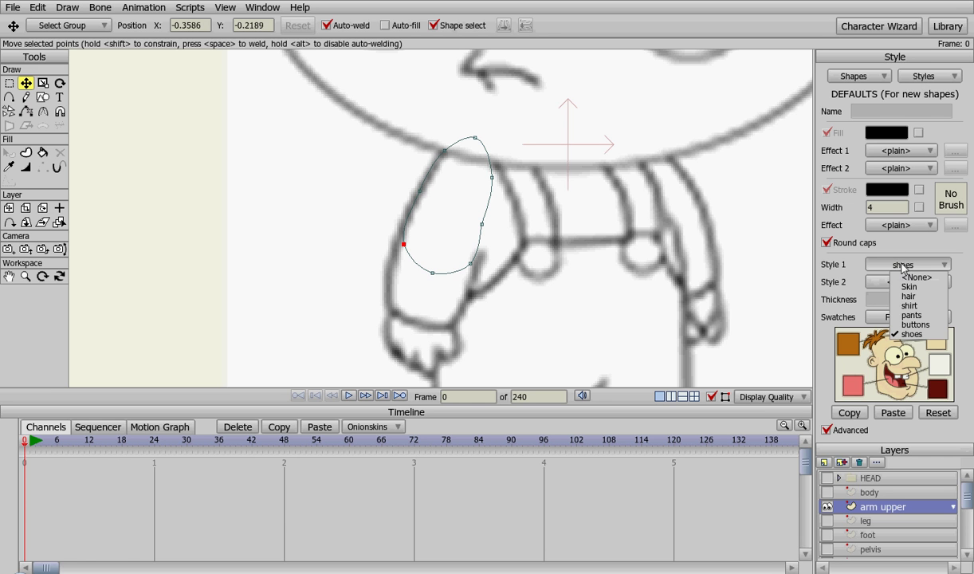
click(909, 306)
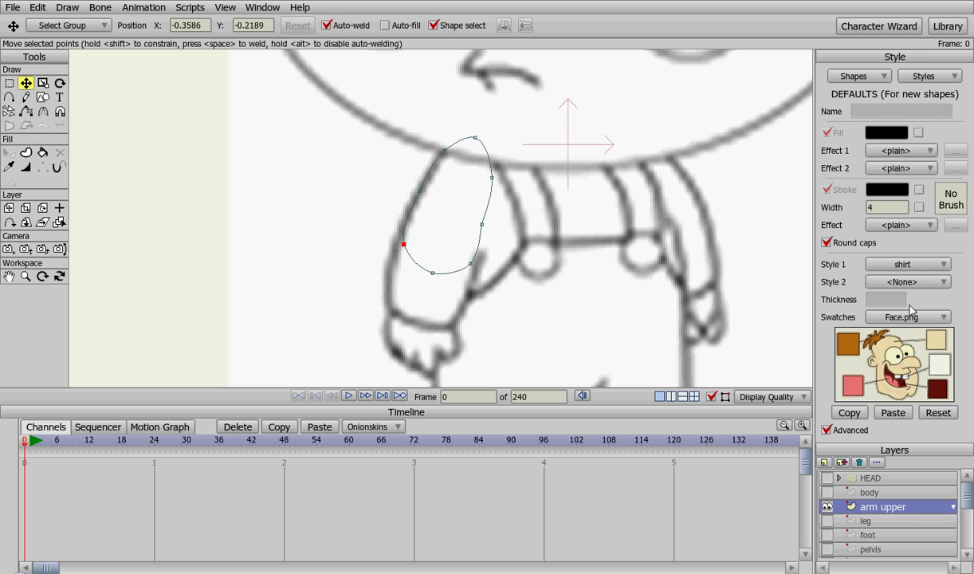
- Turn the closed upper-arm outline into a filled shirt-style shape
key(u)
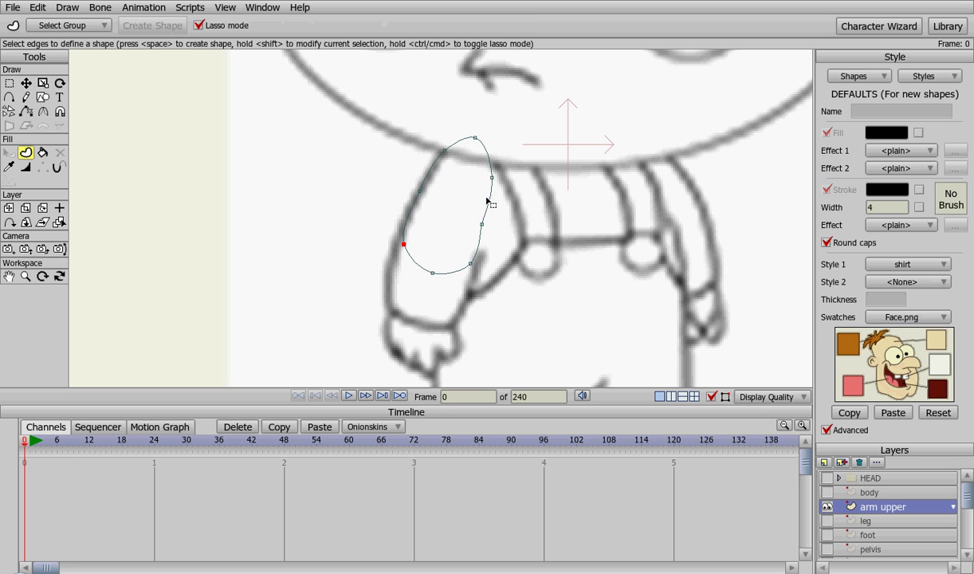
click(466, 191)
key(space)
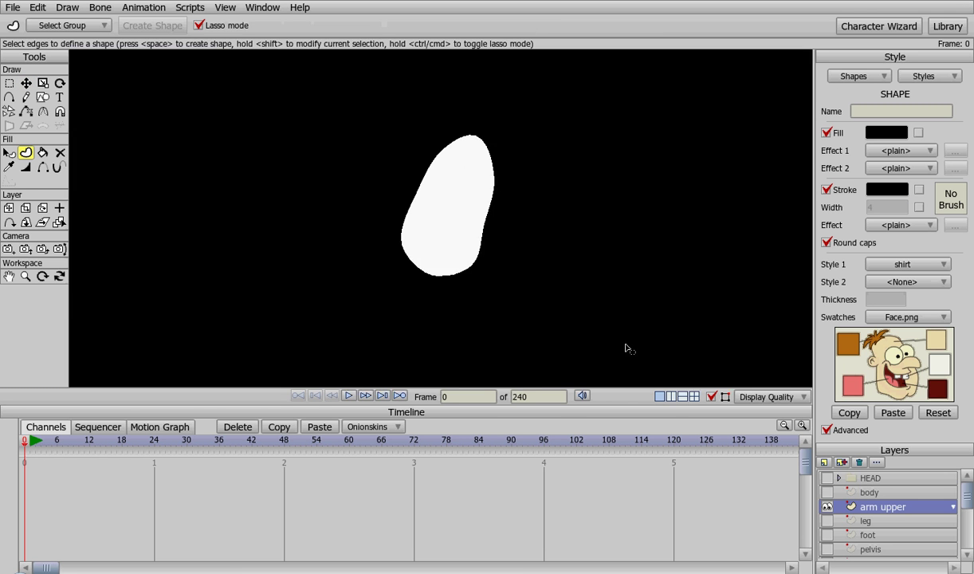
key(space)
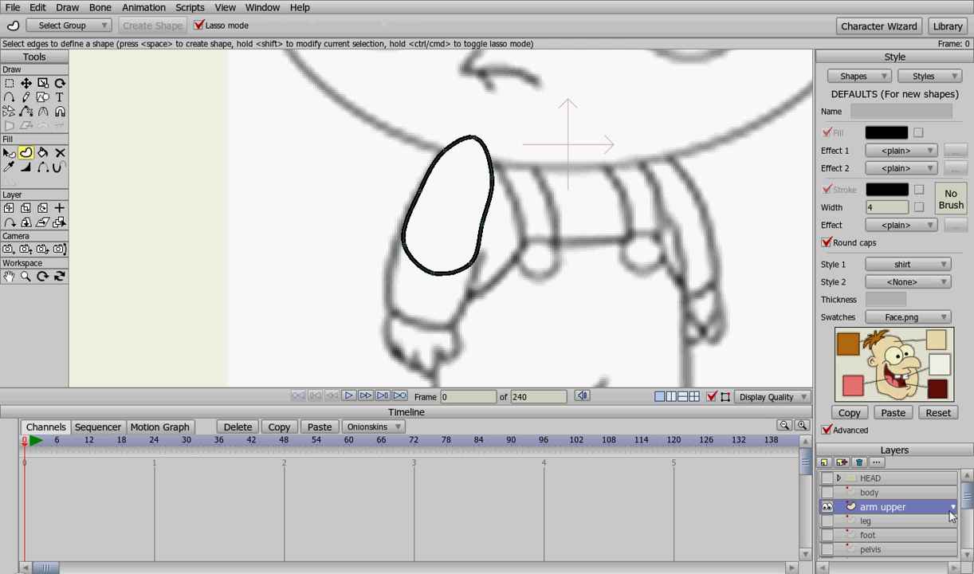
- Add a vector layer named 'arm lower' directly above arm upper
click(824, 462)
click(801, 448)
text(ar)
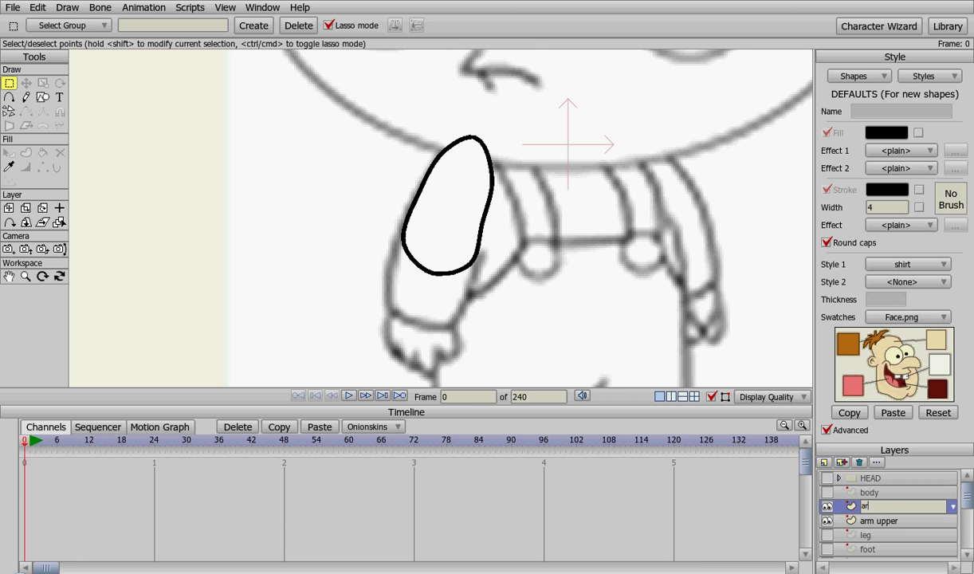
text(m lower)
key(Return)
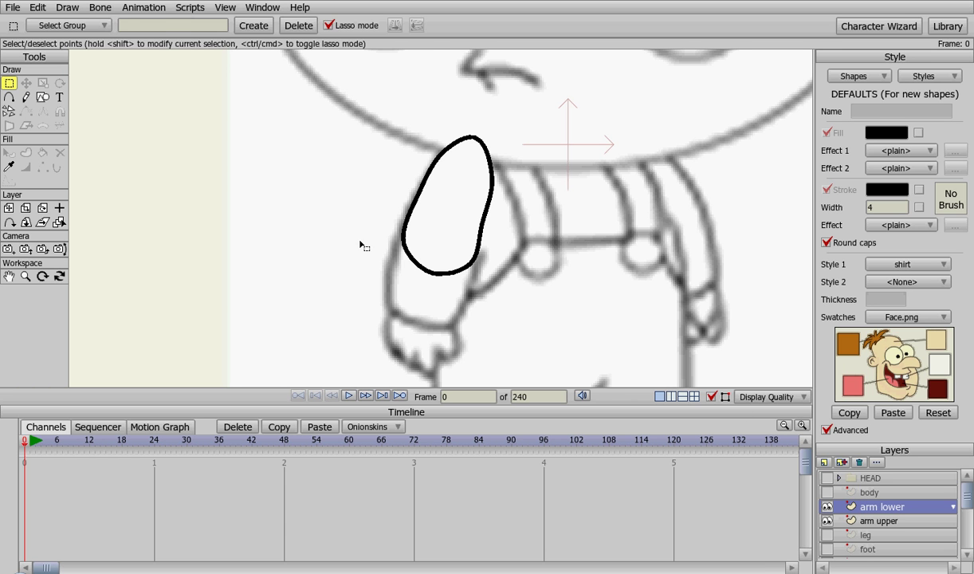
key(a)
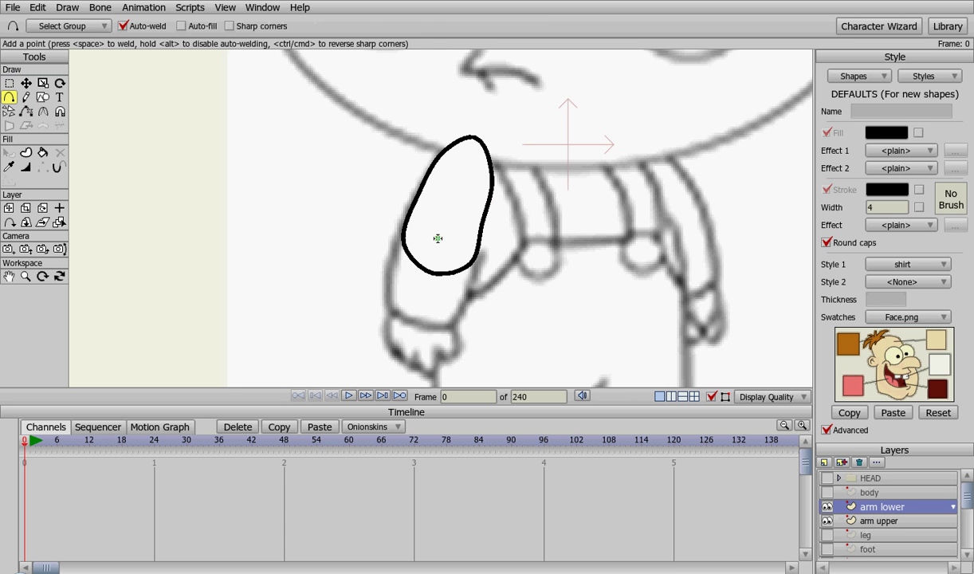
- Trace the forearm outline over the sketched lower arm and position its points
click(434, 239)
key(t)
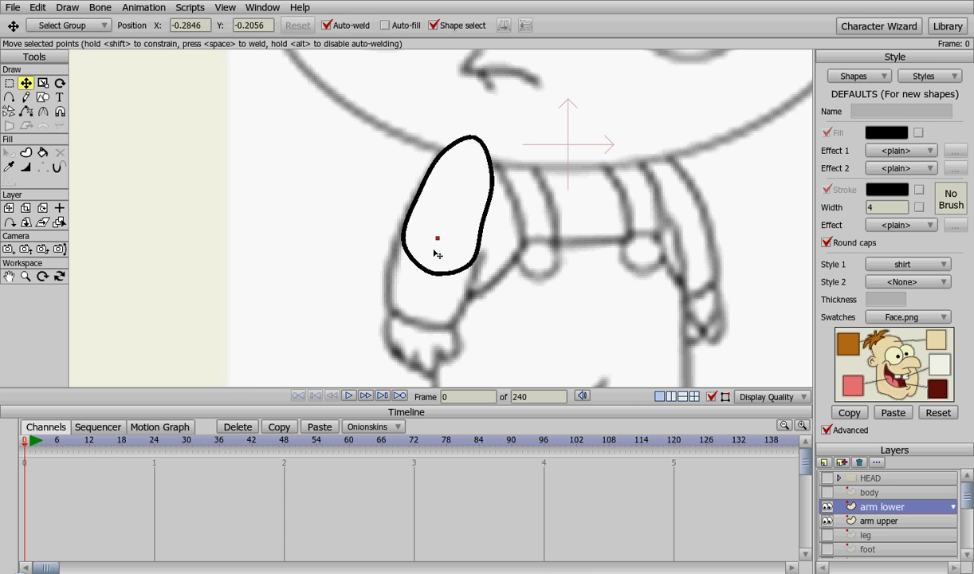
drag(432, 252, 442, 228)
key(a)
key(t)
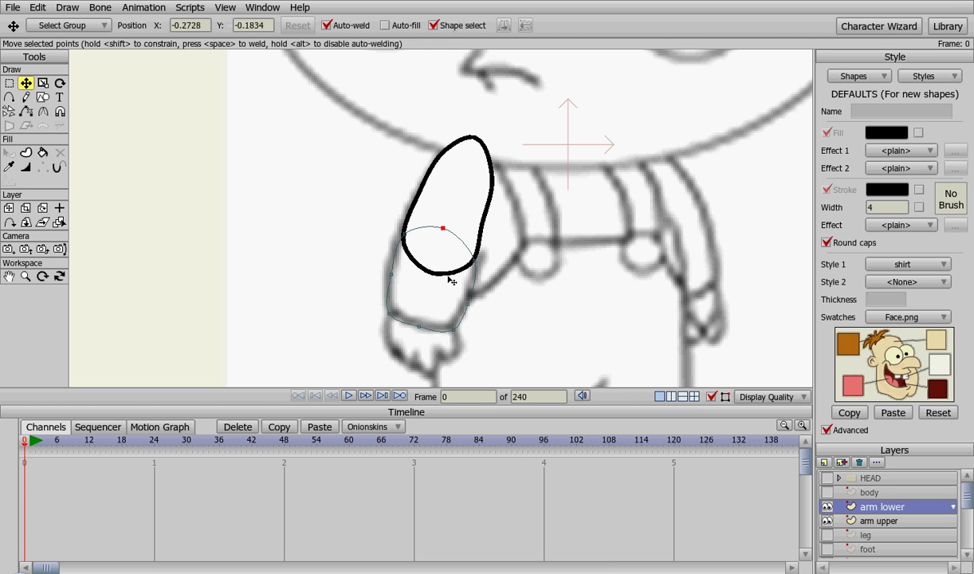
click(417, 328)
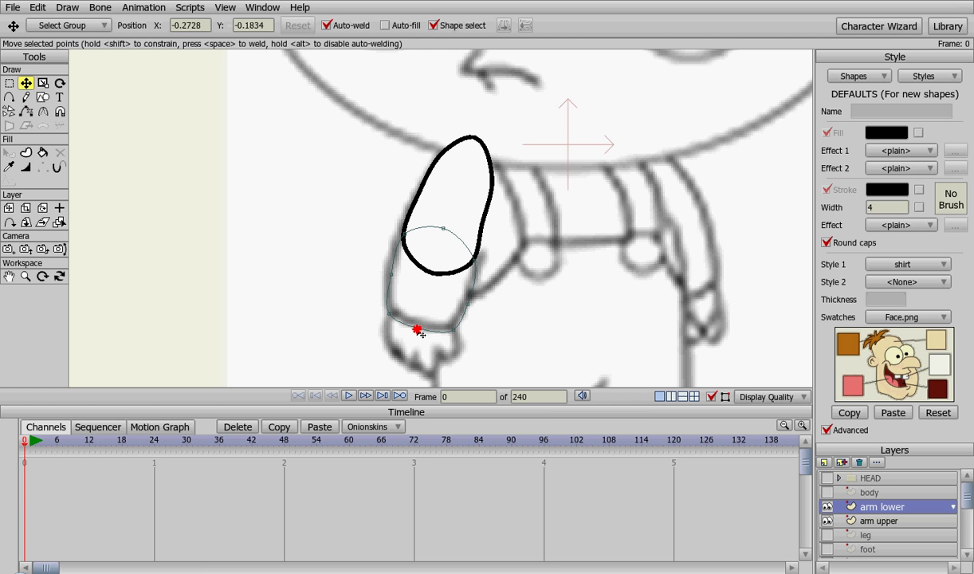
click(466, 303)
click(472, 260)
- Adjust the forearm curvature and refine its right, bottom and left edge points
key(c)
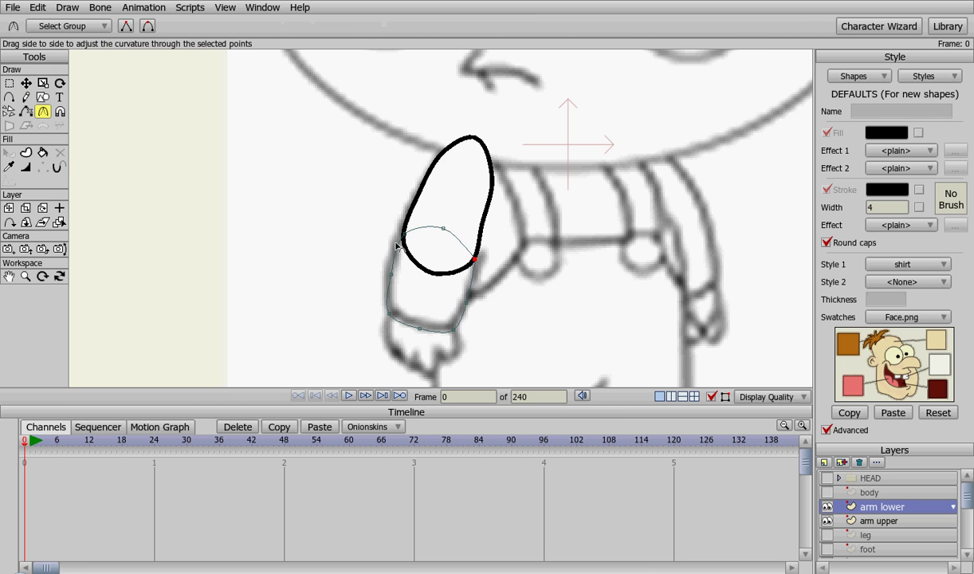
key(t)
click(463, 300)
click(452, 327)
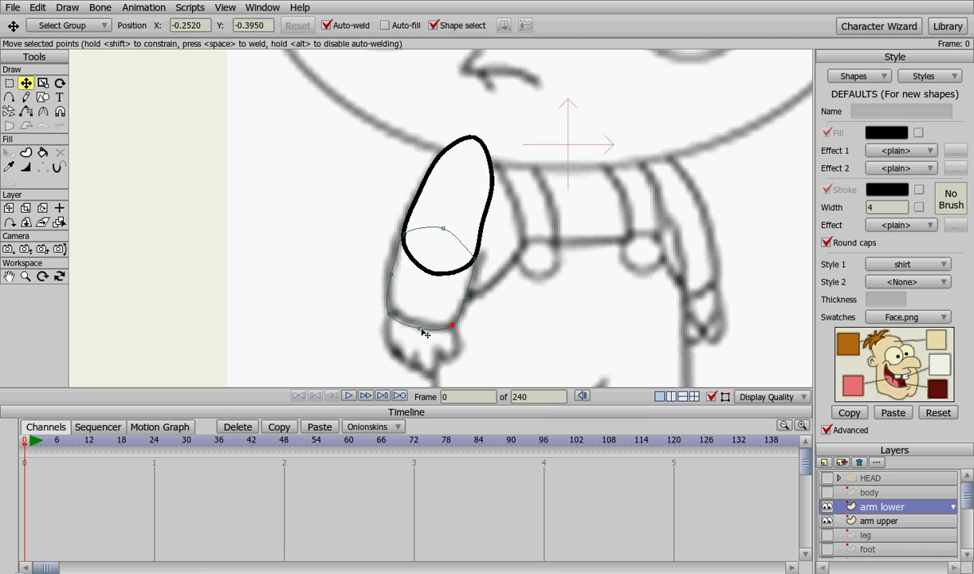
click(417, 325)
click(390, 271)
click(404, 233)
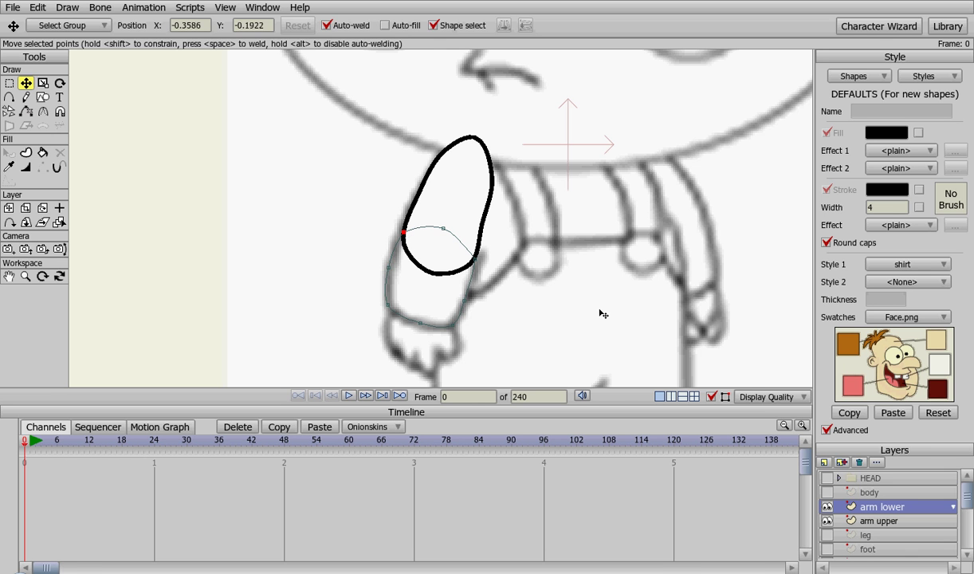
- Fill the lower-arm outline as a shirt-style shape with a black outline
key(u)
mouse_move(477, 306)
mouse_down()
mouse_move(447, 275)
mouse_move(517, 317)
mouse_up()
key(space)
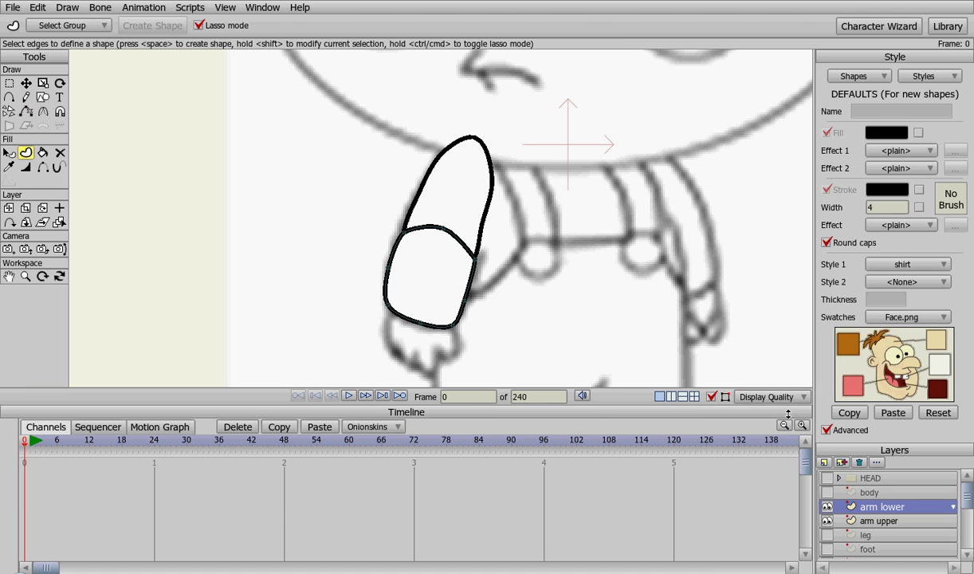
- Add a patch layer with arm upper as its target, creating arm upper-Patch
click(823, 464)
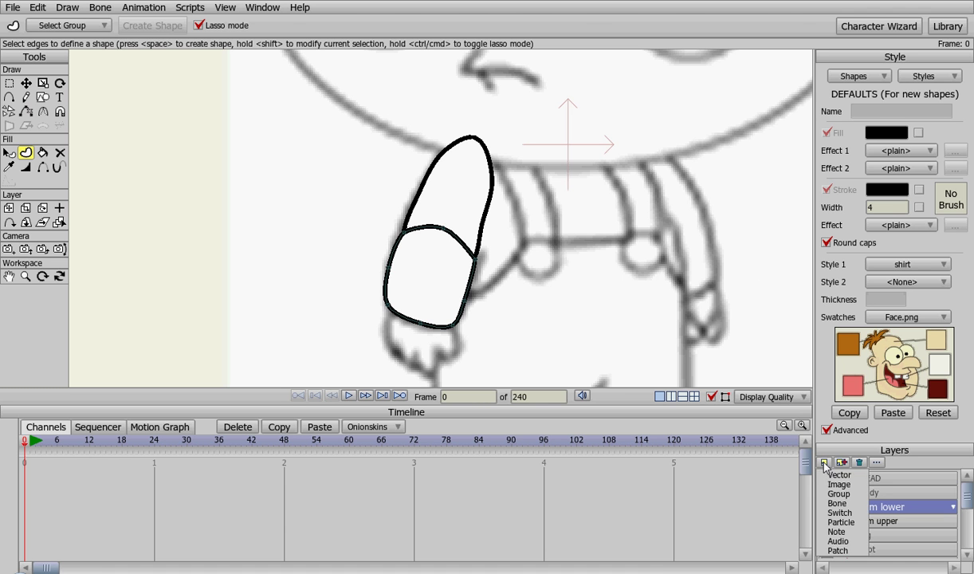
click(847, 551)
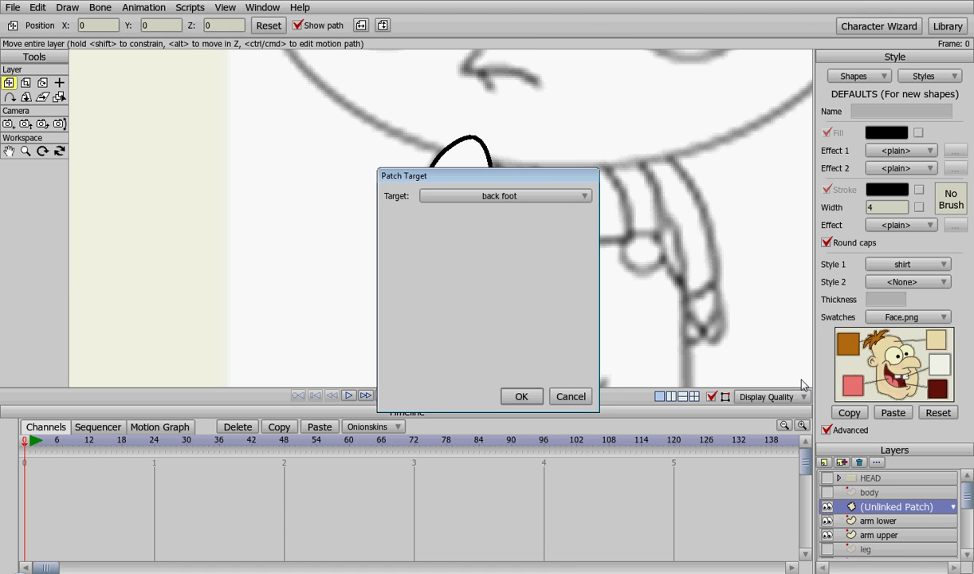
click(514, 192)
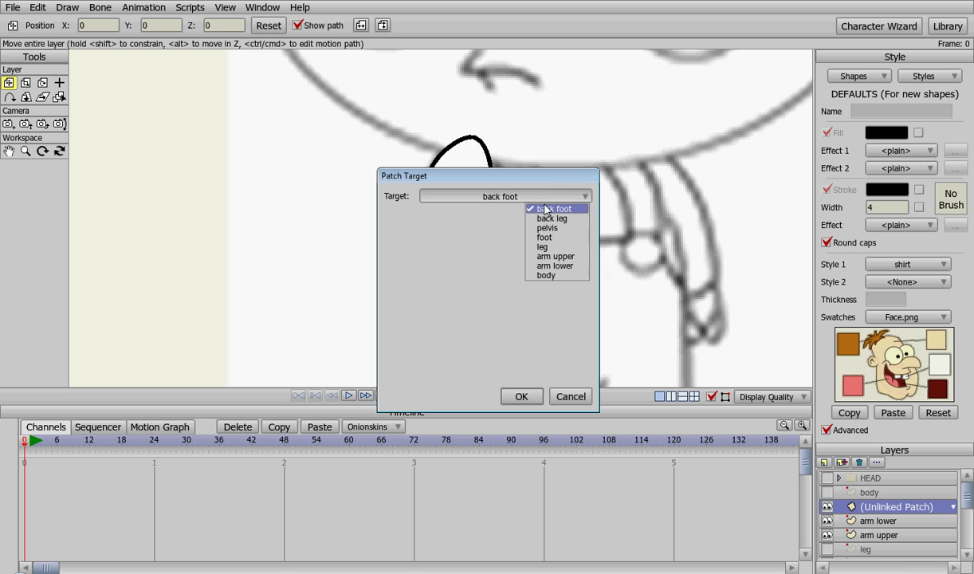
click(557, 256)
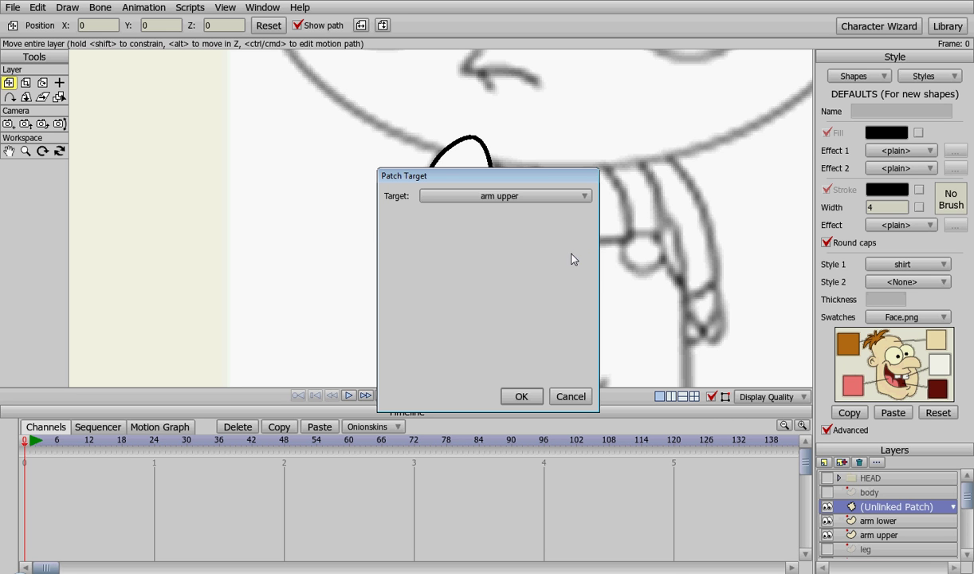
click(521, 396)
- Move the patch circle over the elbow and scale it down to about 0.8477
mouse_move(577, 147)
mouse_down()
mouse_move(445, 233)
mouse_move(451, 248)
mouse_up()
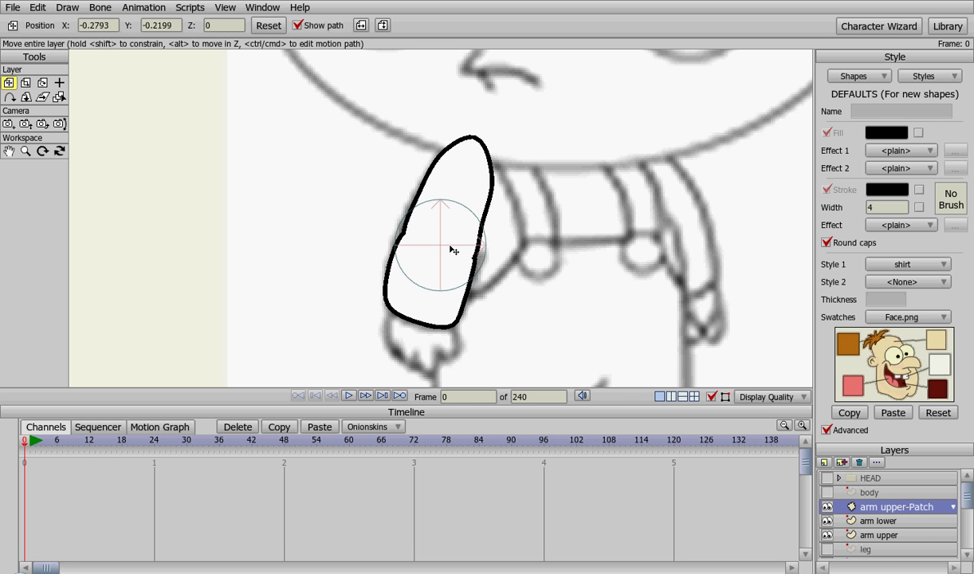
key(s)
drag(513, 299, 502, 289)
key(t)
drag(447, 256, 444, 256)
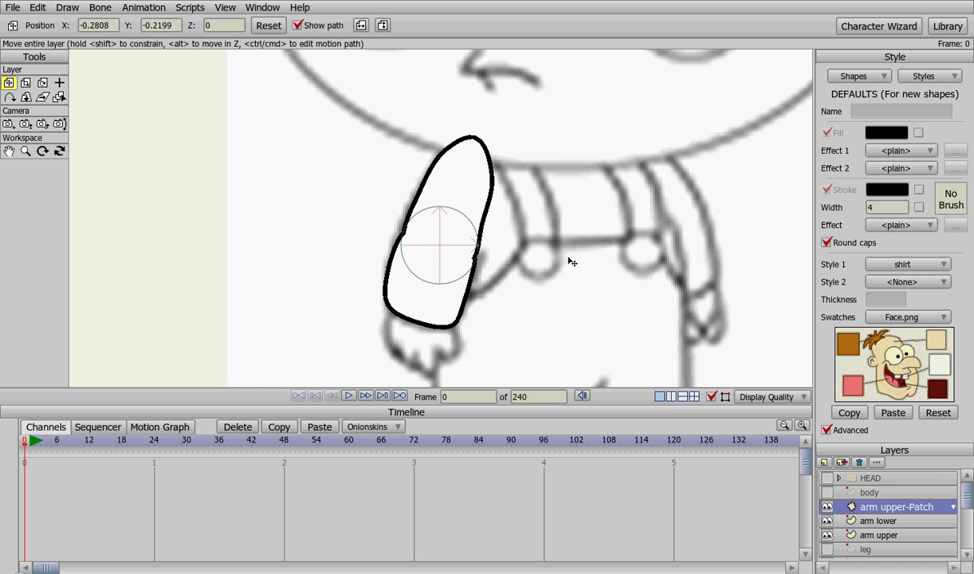
scroll(537, 263, up, 2)
scroll(538, 265, down, 3)
drag(539, 265, 476, 274)
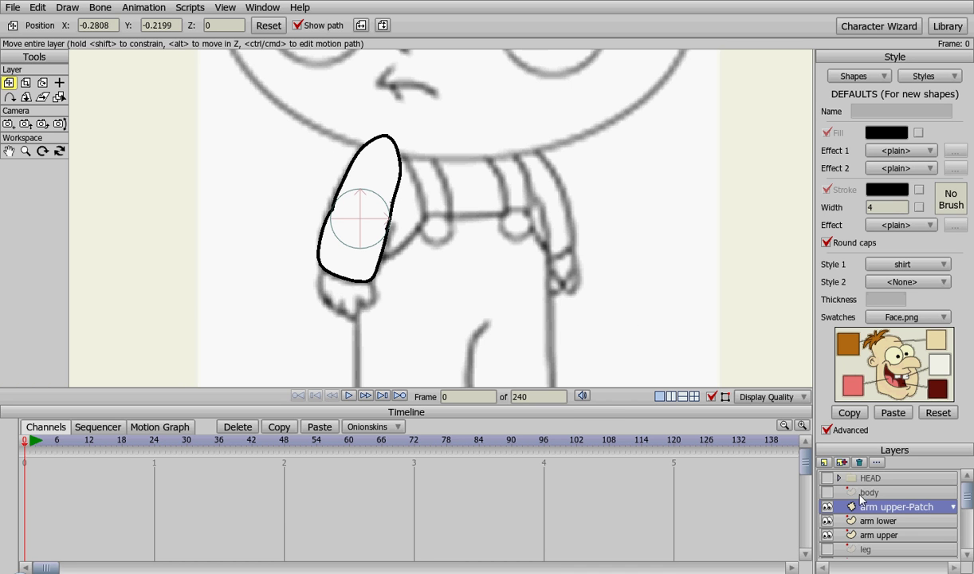
- Duplicate arm upper as 'back upper arm' and move it below pelvis
click(827, 429)
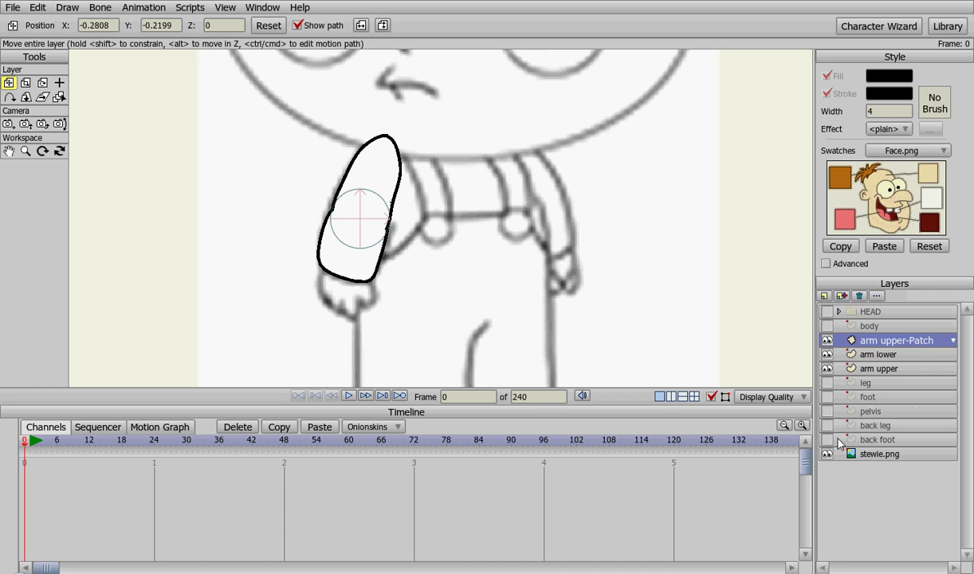
click(877, 354)
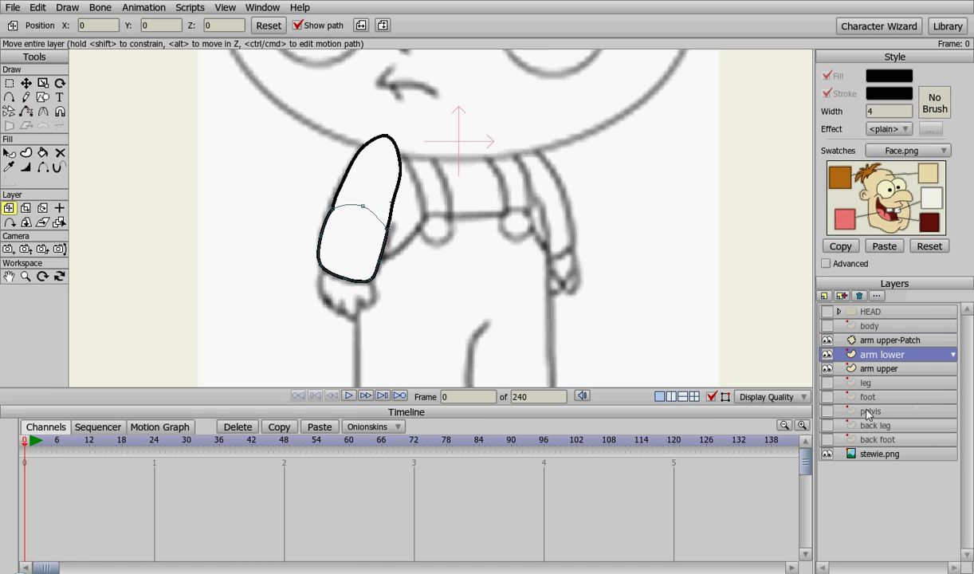
click(883, 369)
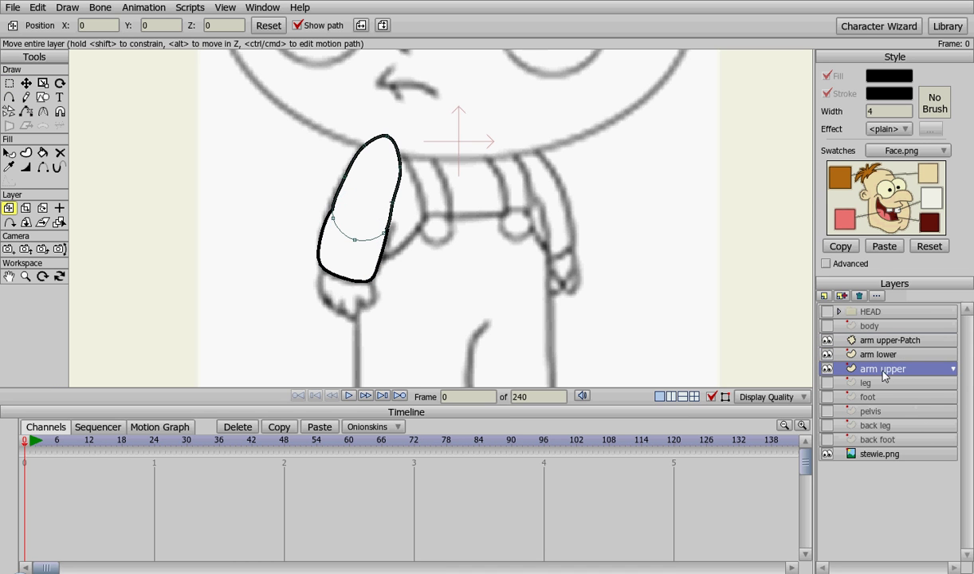
click(843, 296)
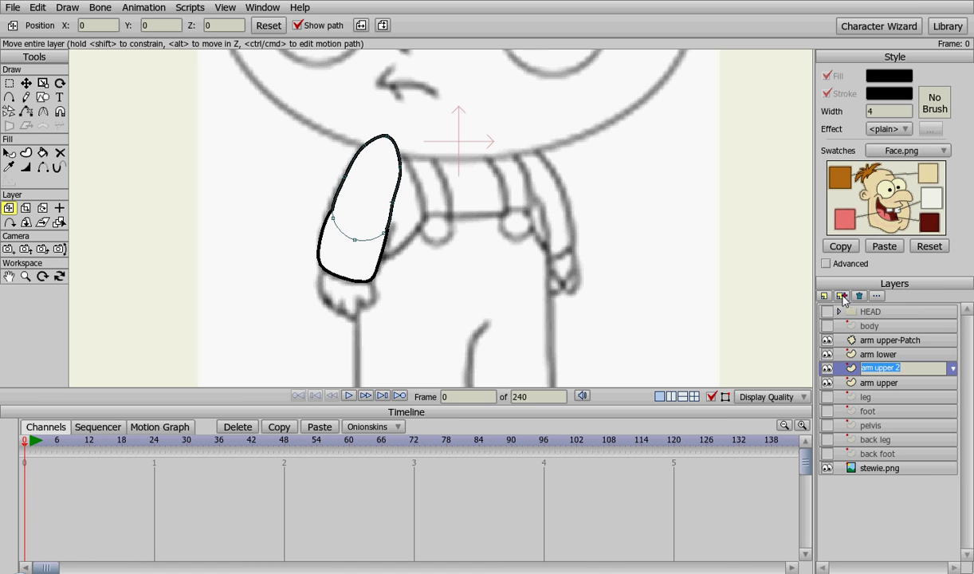
text(back)
key(Return)
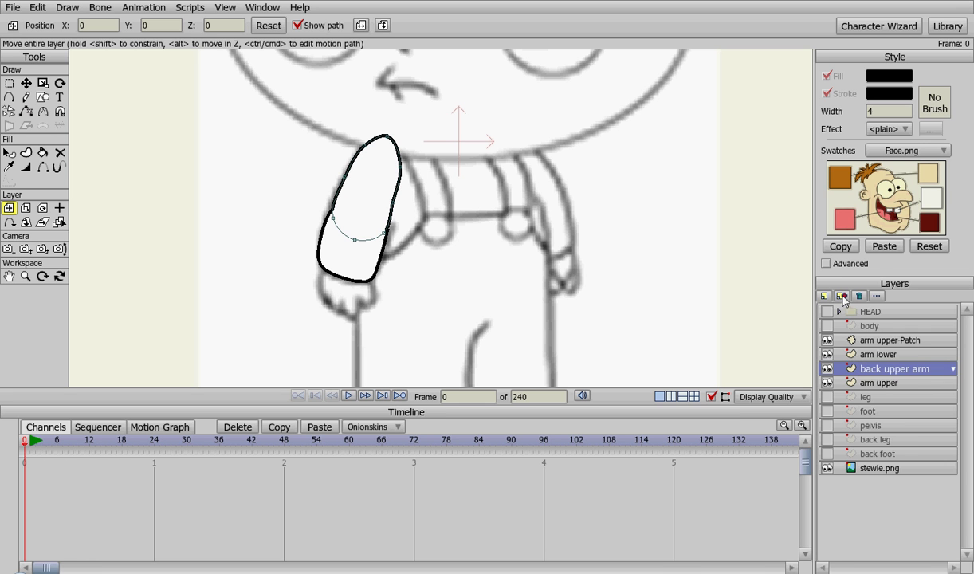
drag(877, 372, 886, 431)
- Duplicate arm lower as 'back lower arm' and move it below pelvis
click(896, 359)
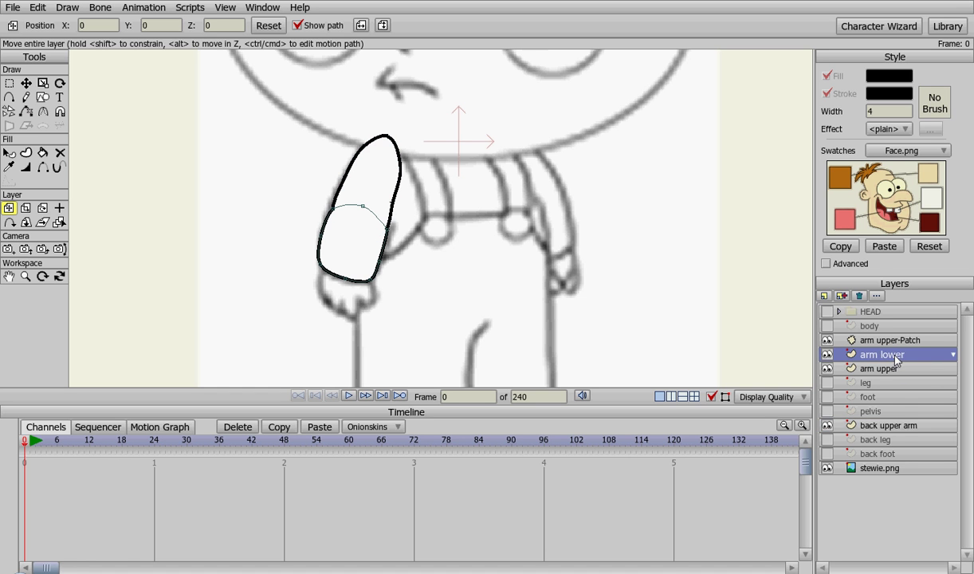
click(842, 296)
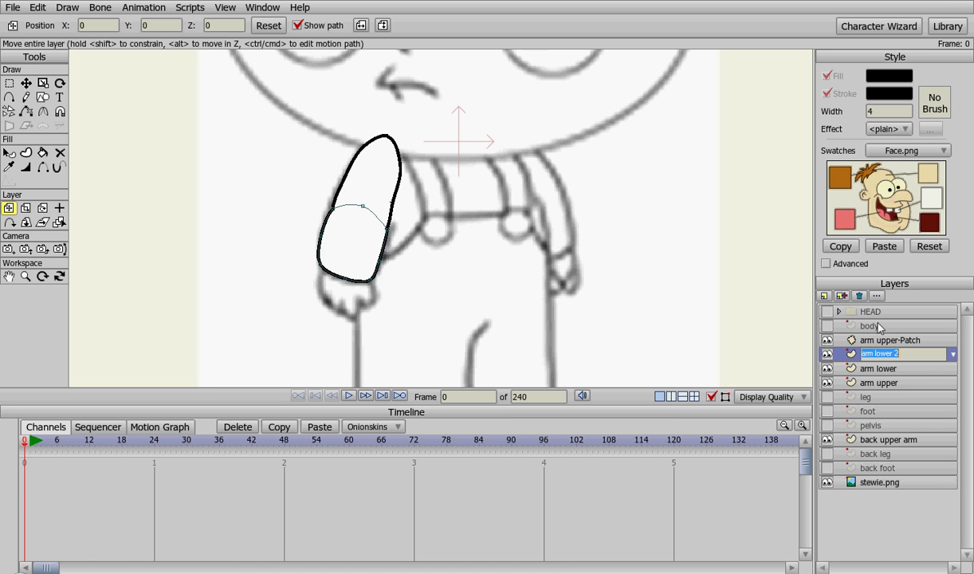
text(ba)
text(ck lower arm)
key(Return)
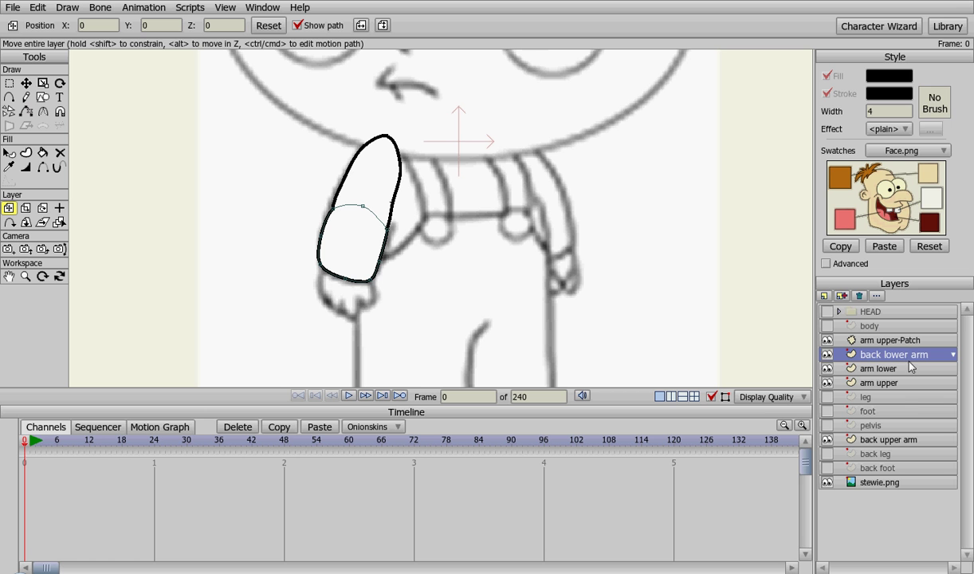
drag(869, 352, 869, 416)
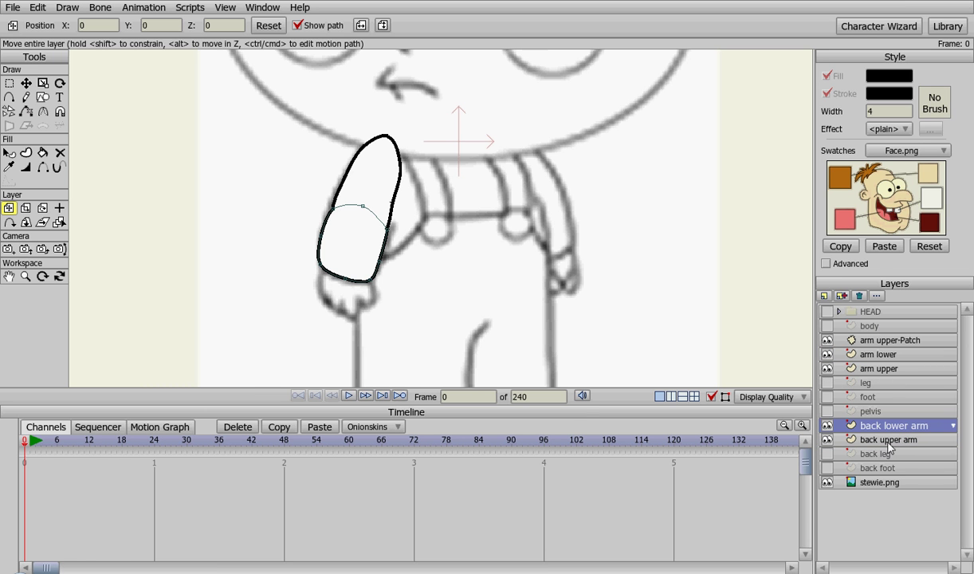
- Duplicate the arm upper-Patch layer and move the copy down beside the back arm layers
click(893, 340)
click(841, 296)
drag(898, 343, 861, 426)
- Set the patch copy's target to back upper arm in its Layer Settings
double_click(854, 423)
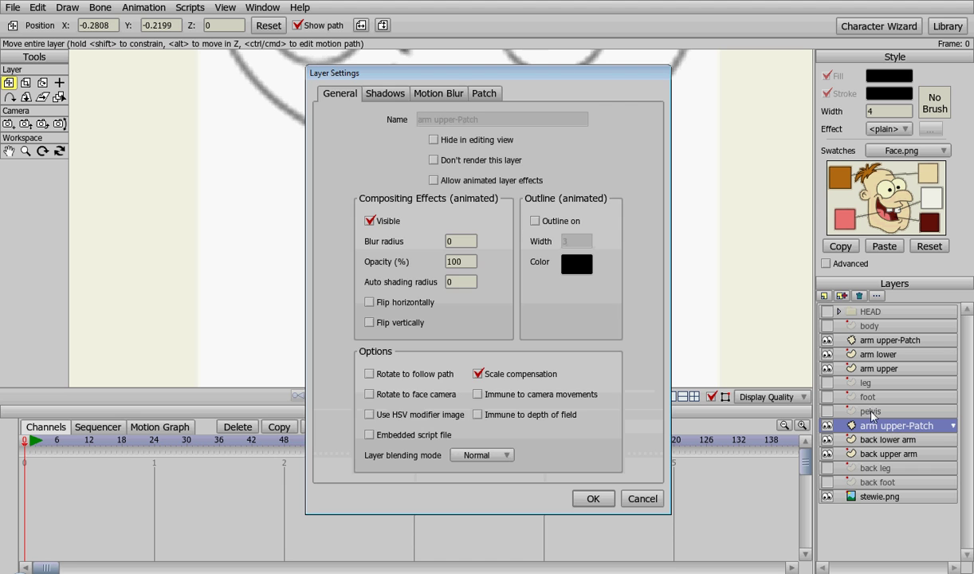
click(483, 93)
click(512, 140)
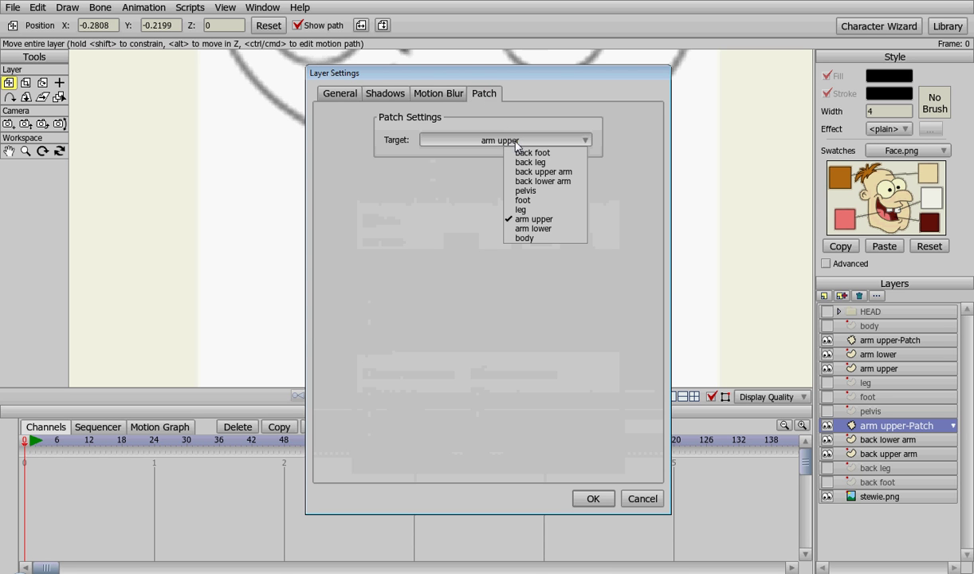
click(555, 173)
click(591, 498)
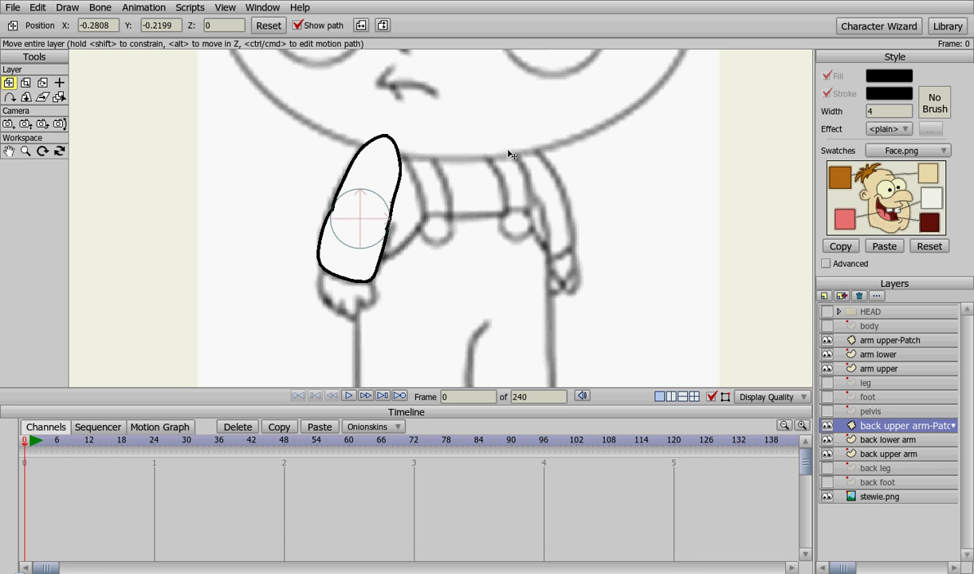
- Move the back upper arm to the torso's far side and rotate it rightward
click(883, 455)
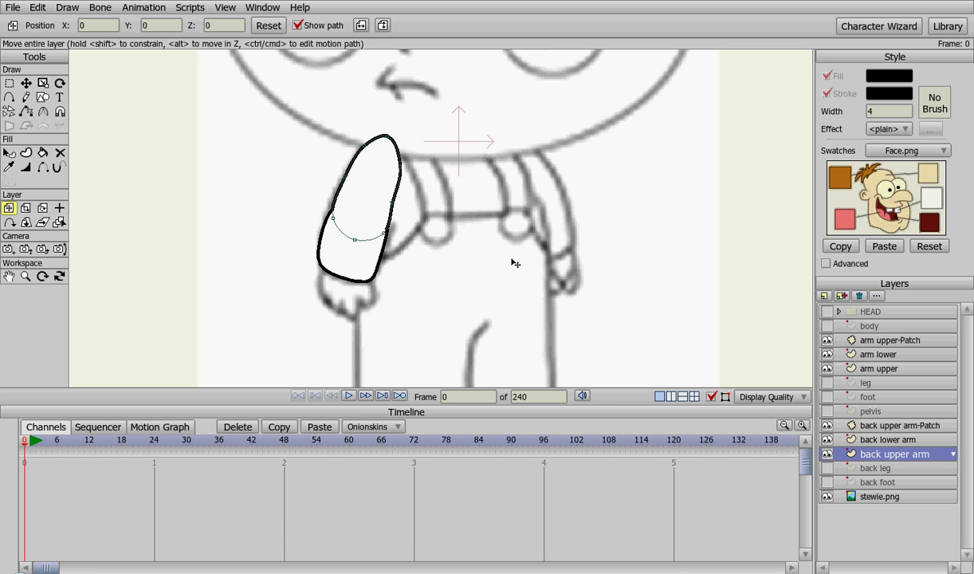
drag(378, 202, 510, 206)
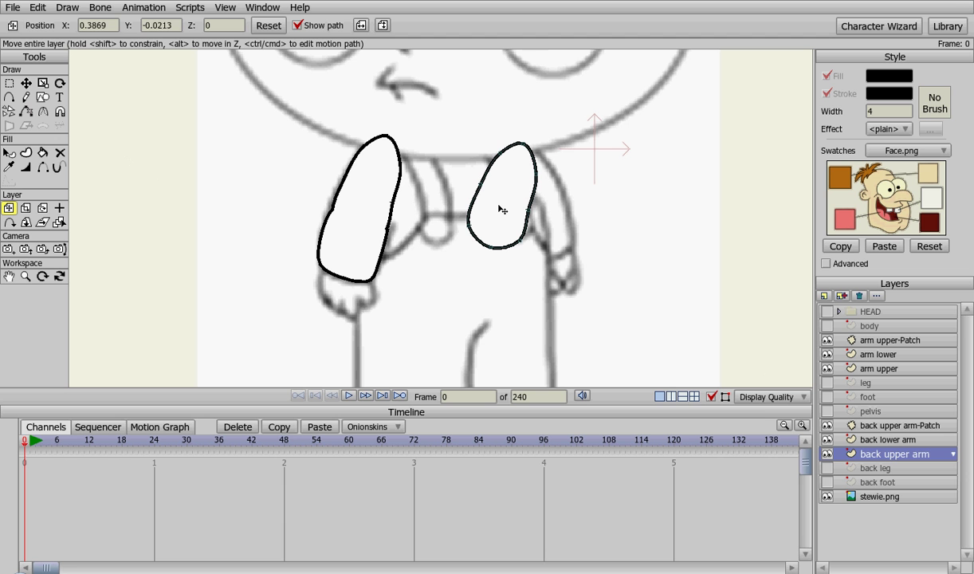
key(r)
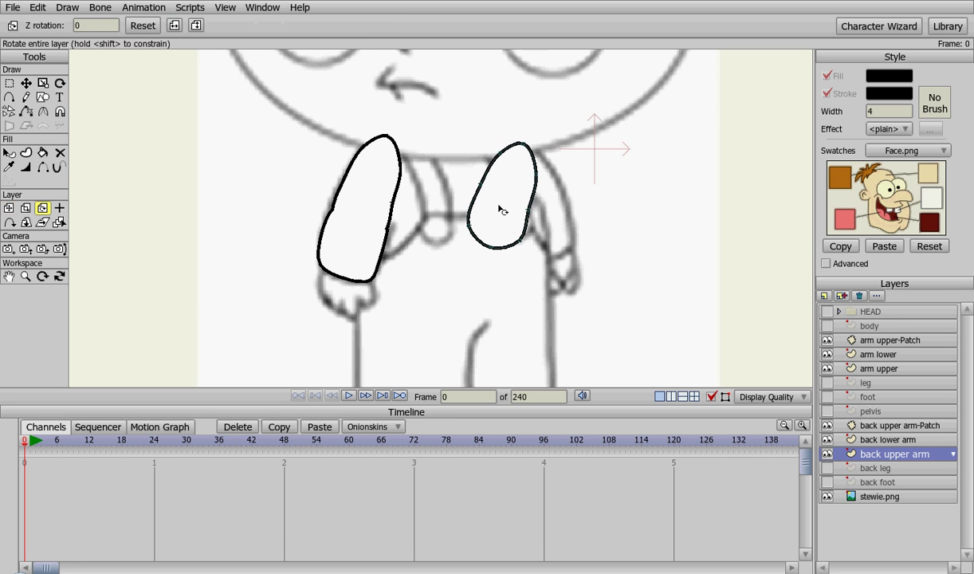
mouse_move(491, 235)
mouse_down()
mouse_move(607, 254)
mouse_move(561, 224)
mouse_move(544, 197)
mouse_up()
key(t)
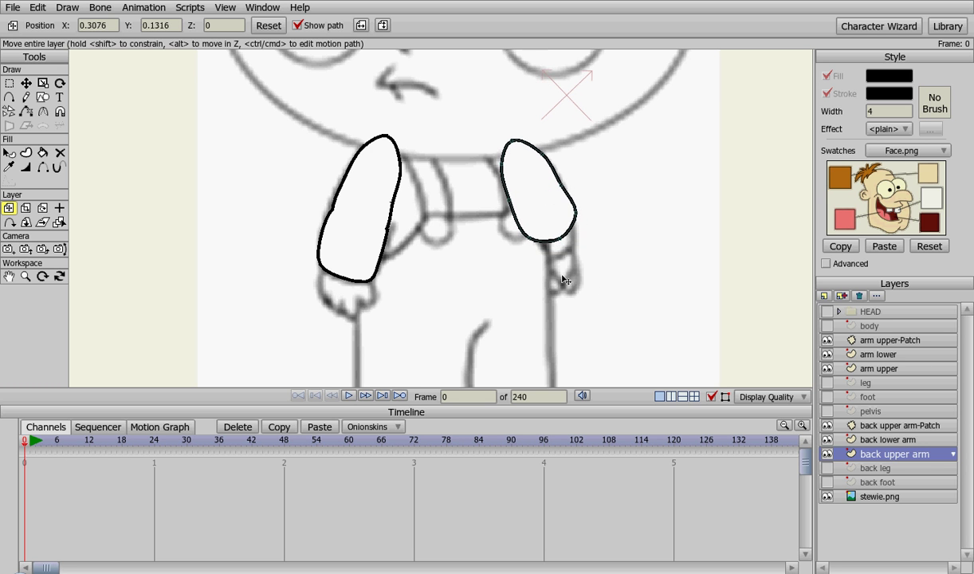
- Move and tilt the back lower arm beside the body, then place the patch circle on the back elbow
click(862, 439)
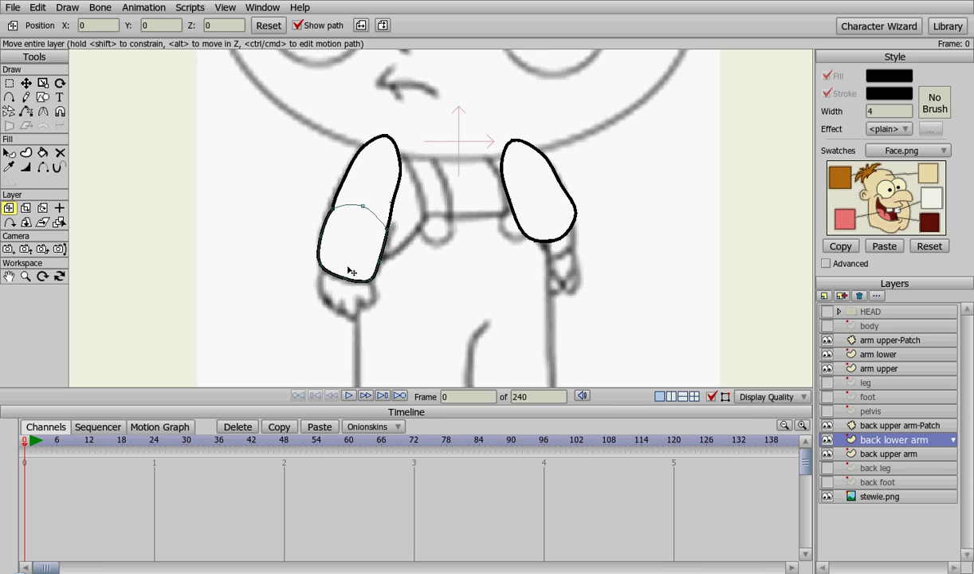
drag(358, 253, 562, 250)
key(s)
key(r)
key(t)
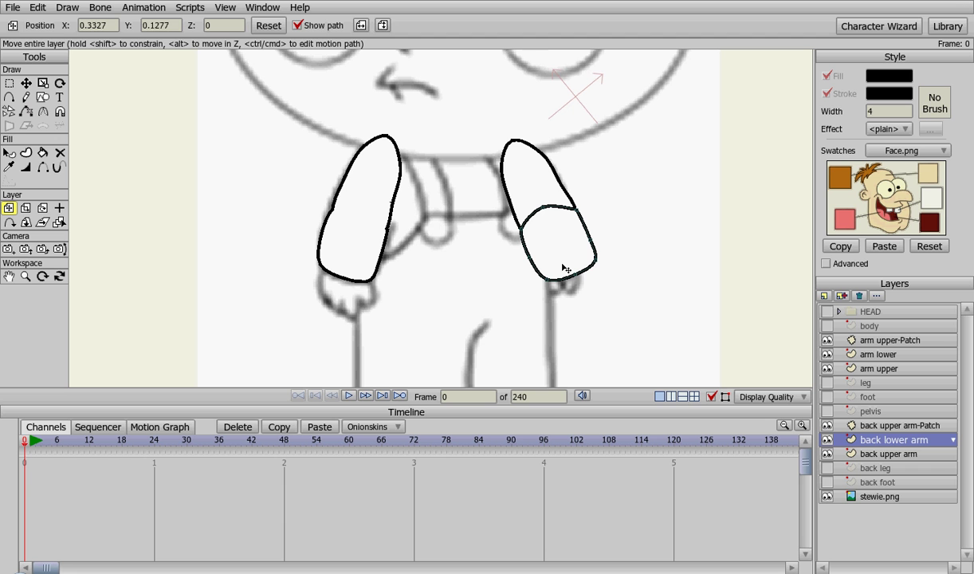
key(r)
mouse_move(562, 266)
mouse_down()
mouse_move(586, 285)
mouse_move(558, 252)
mouse_up()
key(t)
click(861, 423)
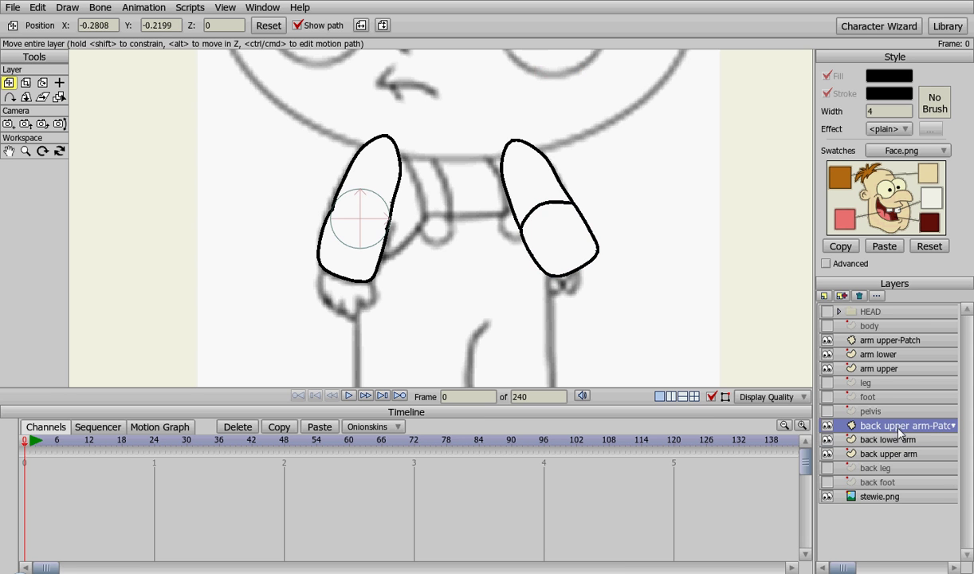
drag(361, 221, 549, 217)
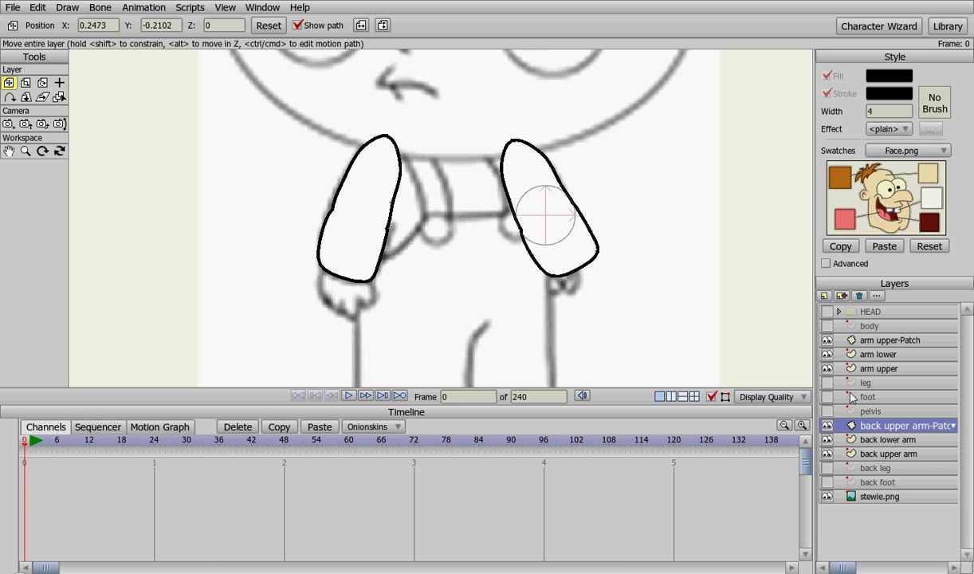
- Show the body layer and move arm upper-Patch, arm lower and arm upper above it
click(828, 326)
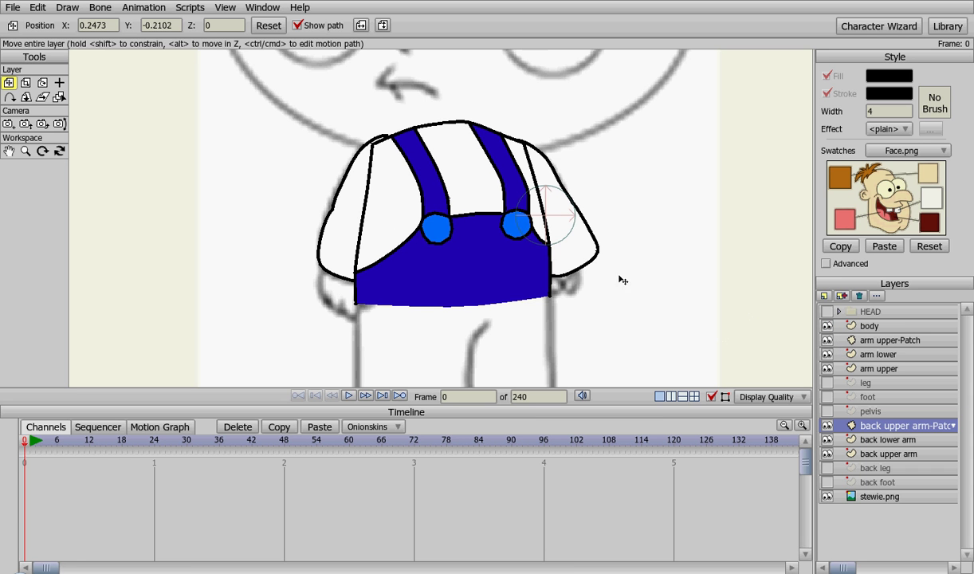
click(856, 340)
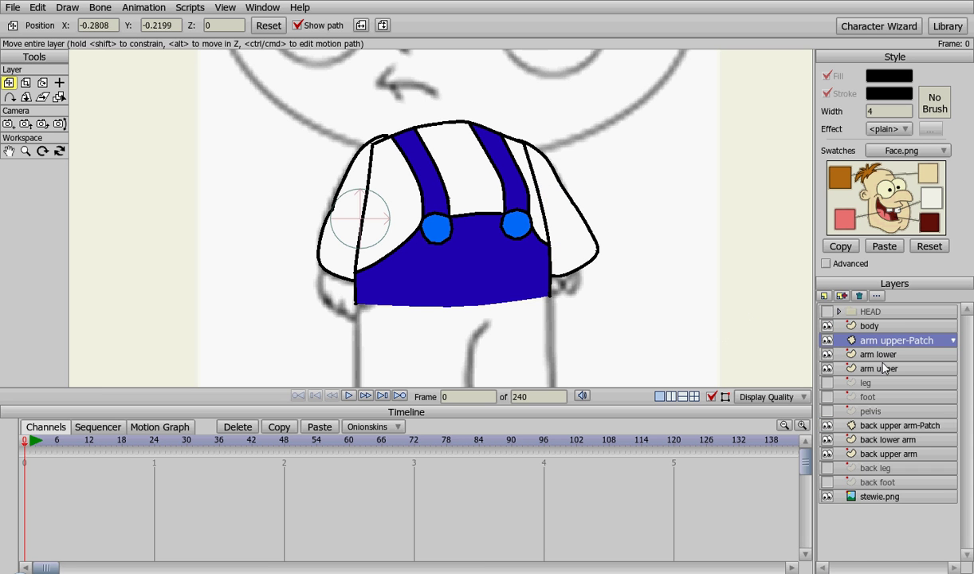
shift+click(897, 370)
drag(883, 343, 857, 306)
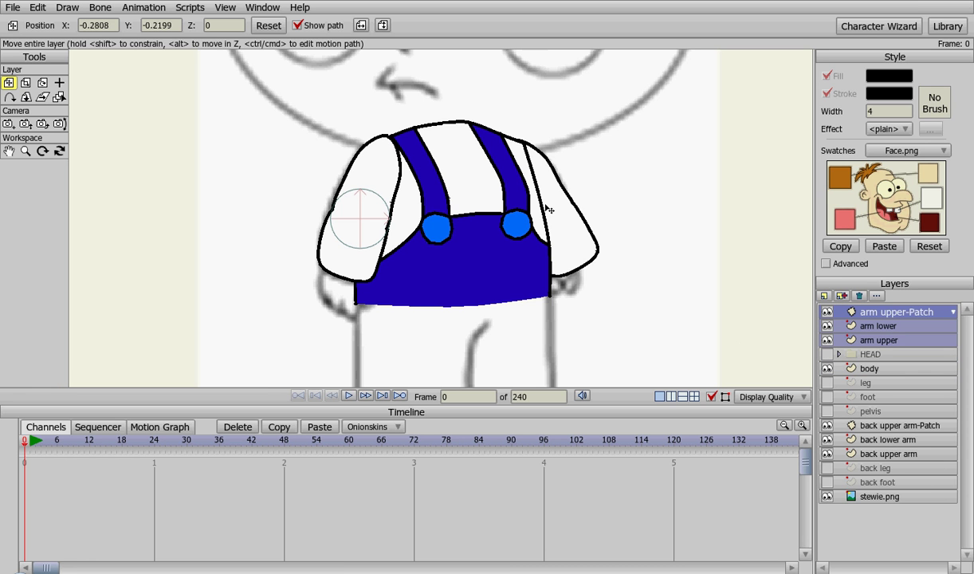
- Show the HEAD layer and put the front arm layers beneath it
click(827, 355)
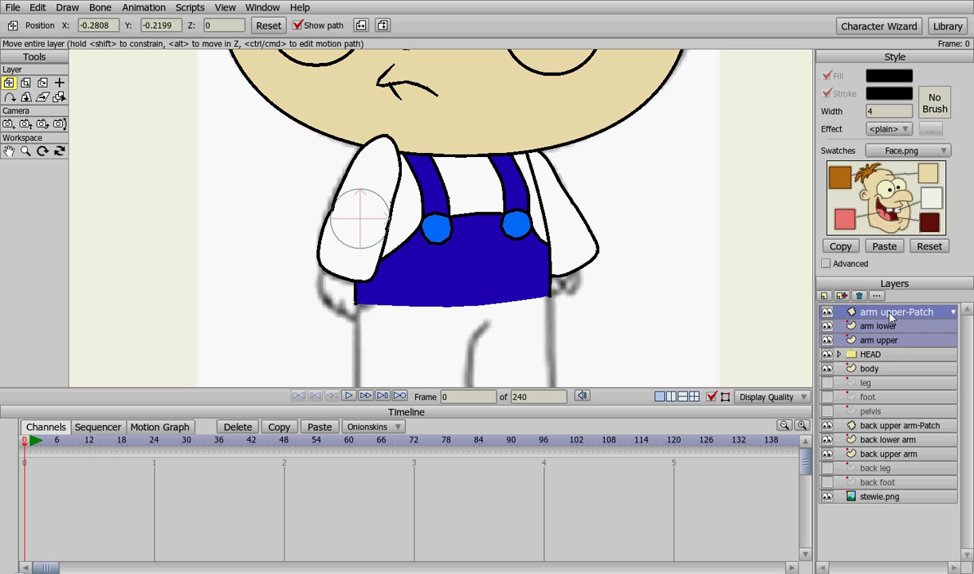
drag(891, 317, 874, 363)
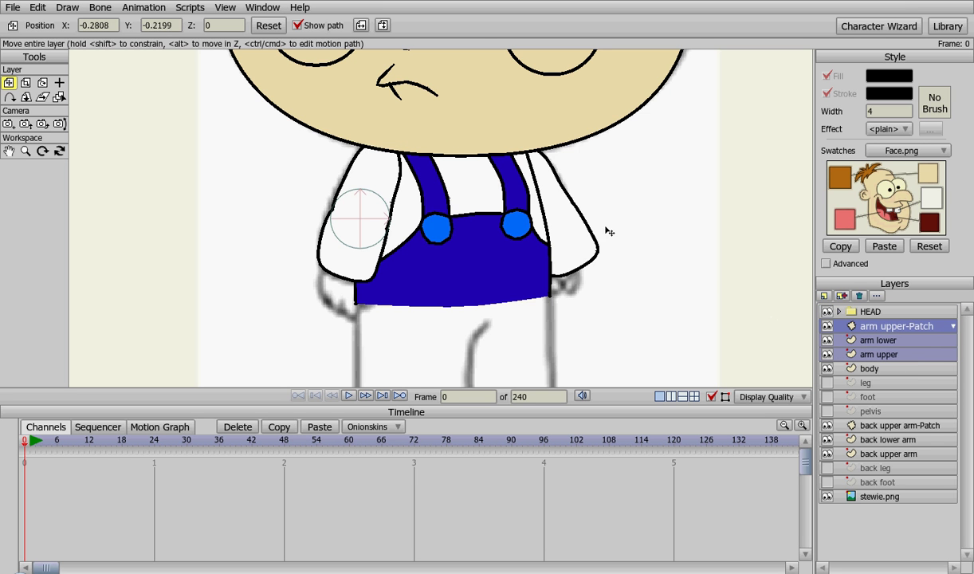
scroll(642, 239, down, 4)
scroll(639, 237, up, 4)
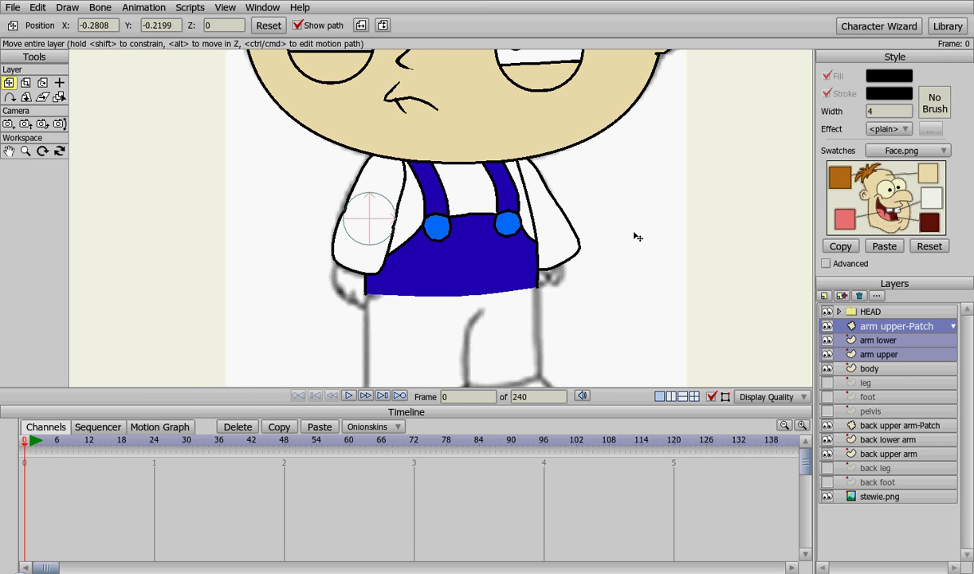
- Hide stewie.png, show the back foot, back leg and pelvis layers, and render a preview with Ctrl+R
scroll(667, 246, down, 3)
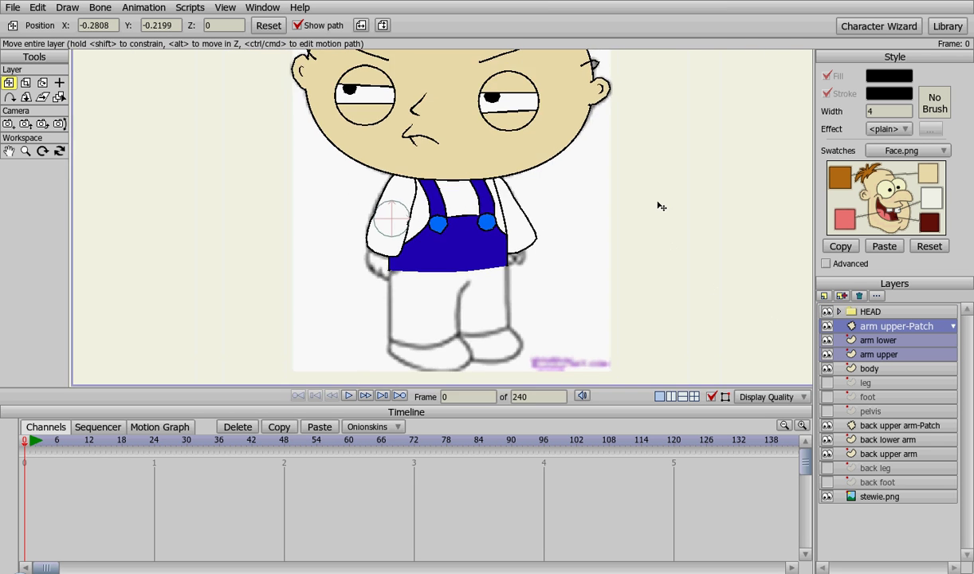
scroll(666, 247, up, 2)
scroll(666, 246, down, 2)
scroll(664, 244, up, 1)
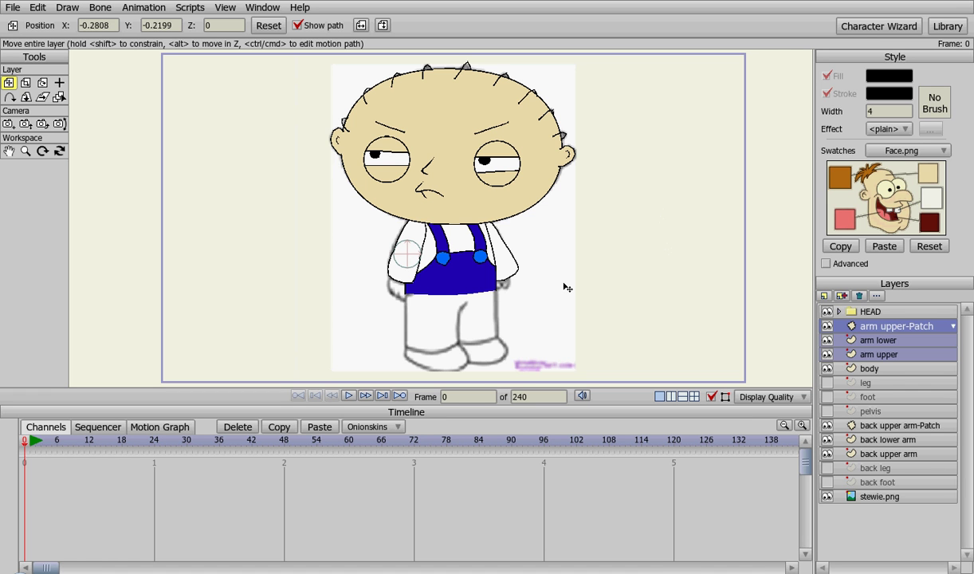
click(826, 497)
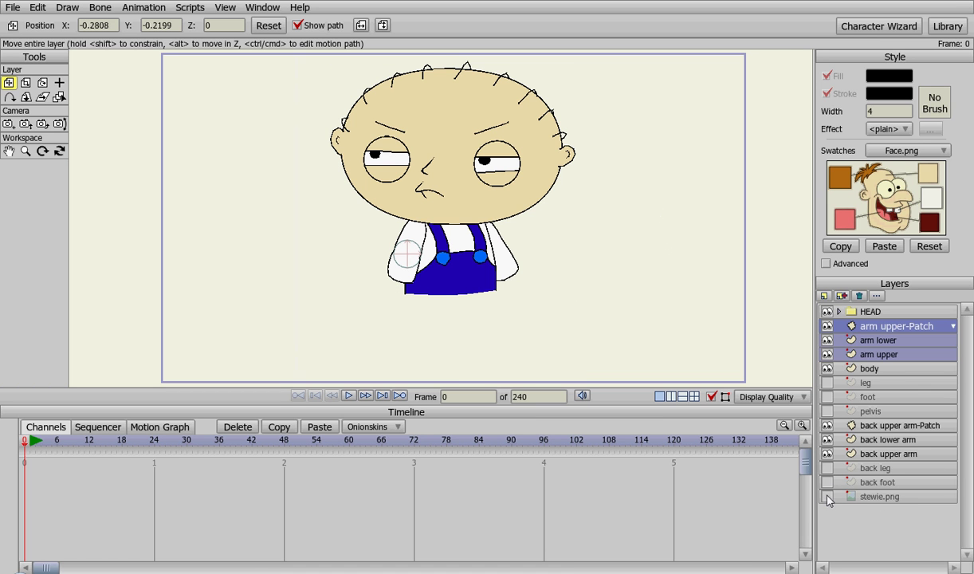
click(826, 482)
click(826, 468)
click(826, 411)
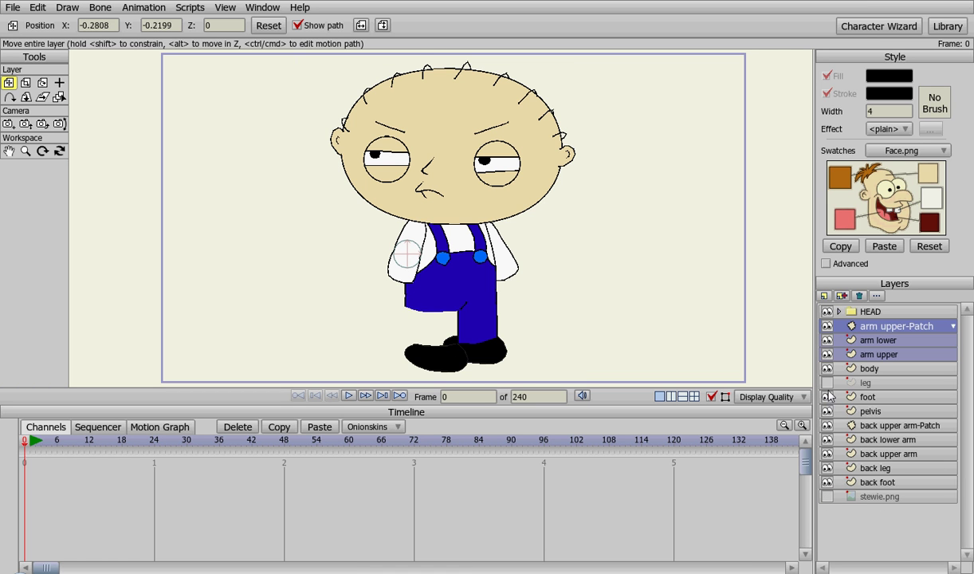
key(ctrl+r)
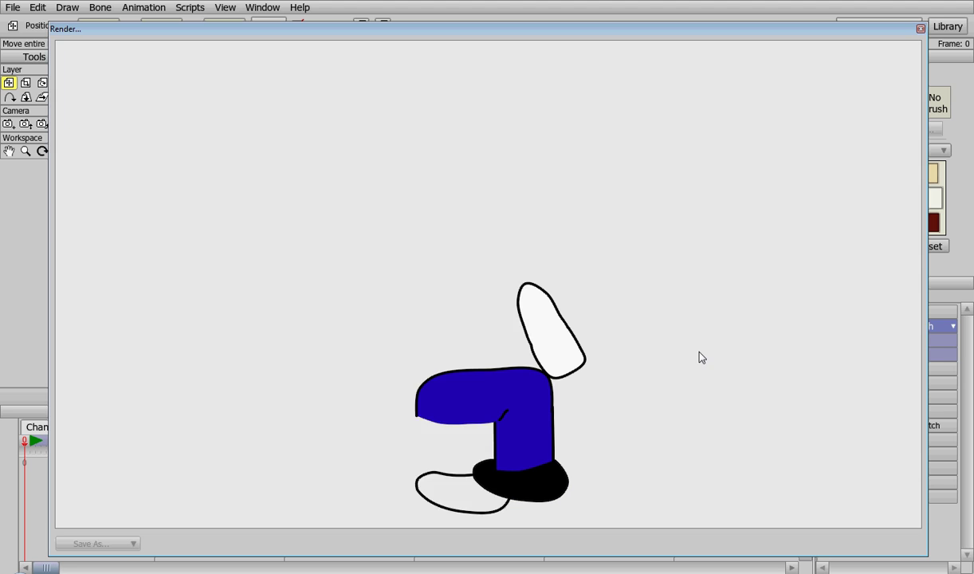